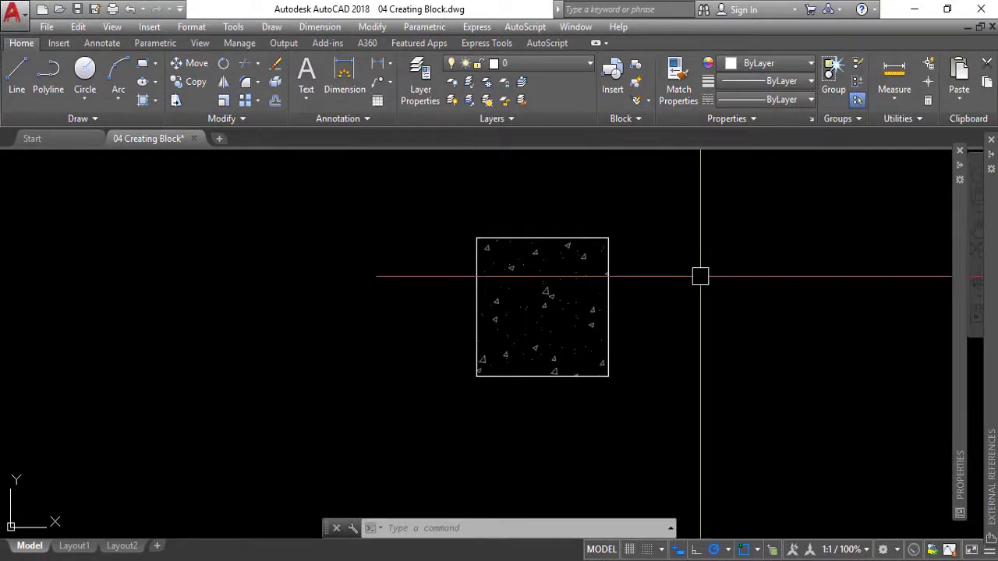
Step: Define block c1 from the square and its hatch, based at the top-left corner, with Scale uniformly off
text(b)
key(Return)
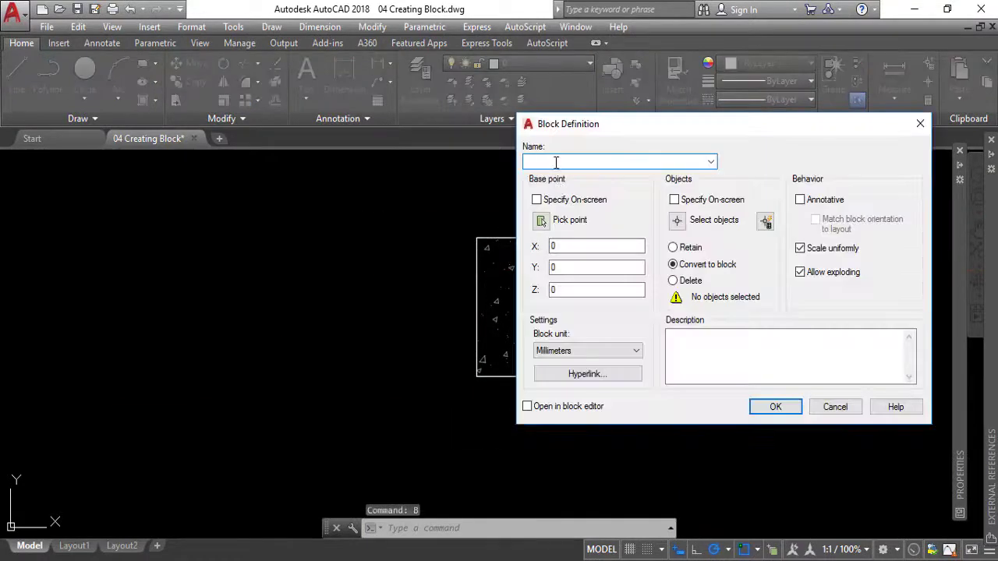
text(c1)
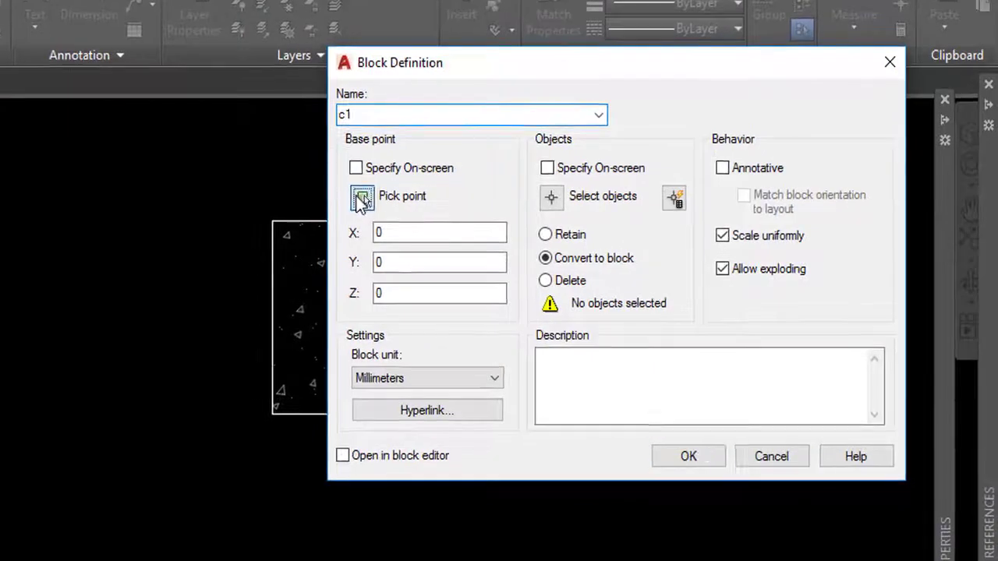
click(541, 221)
click(272, 222)
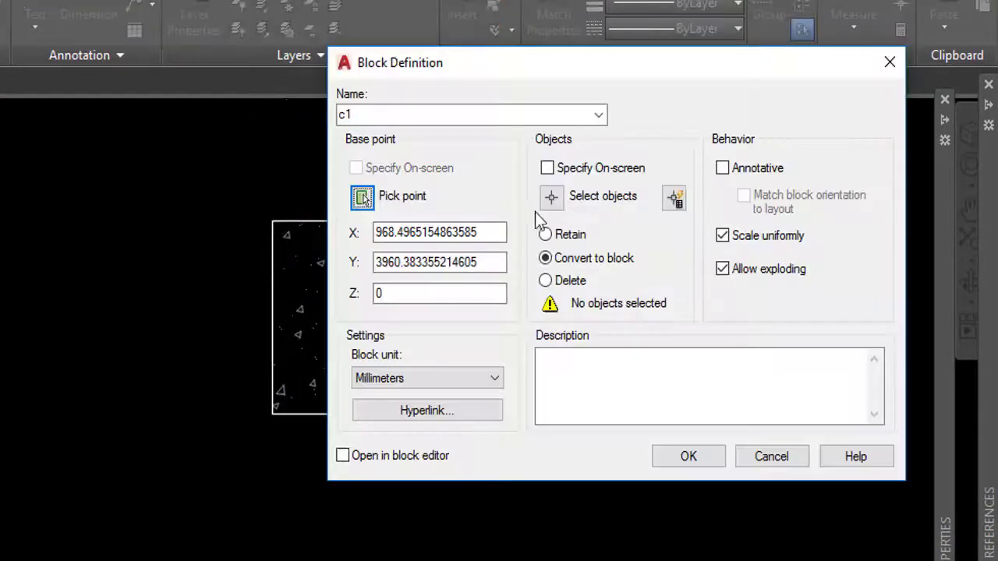
click(550, 196)
click(519, 198)
click(372, 255)
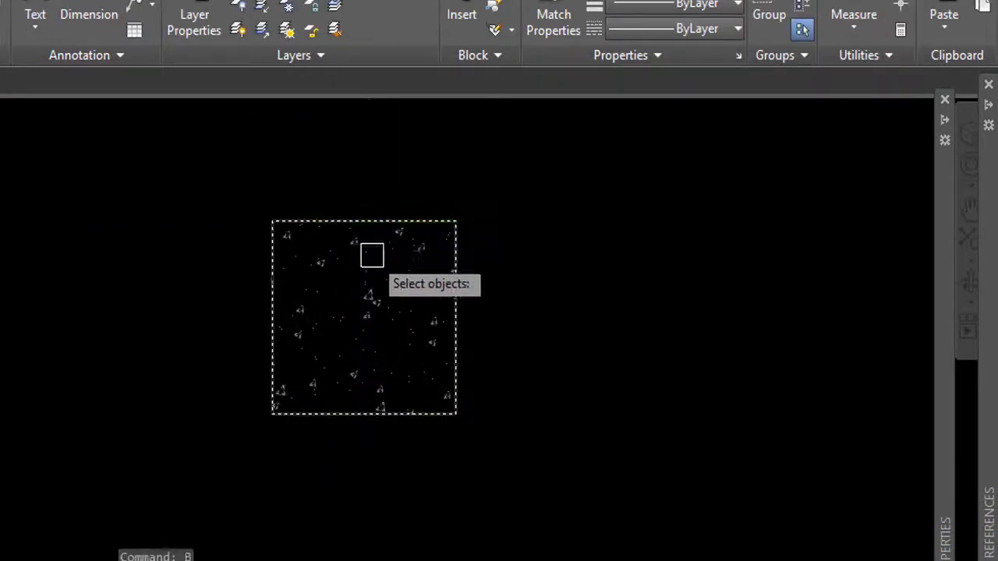
key(Return)
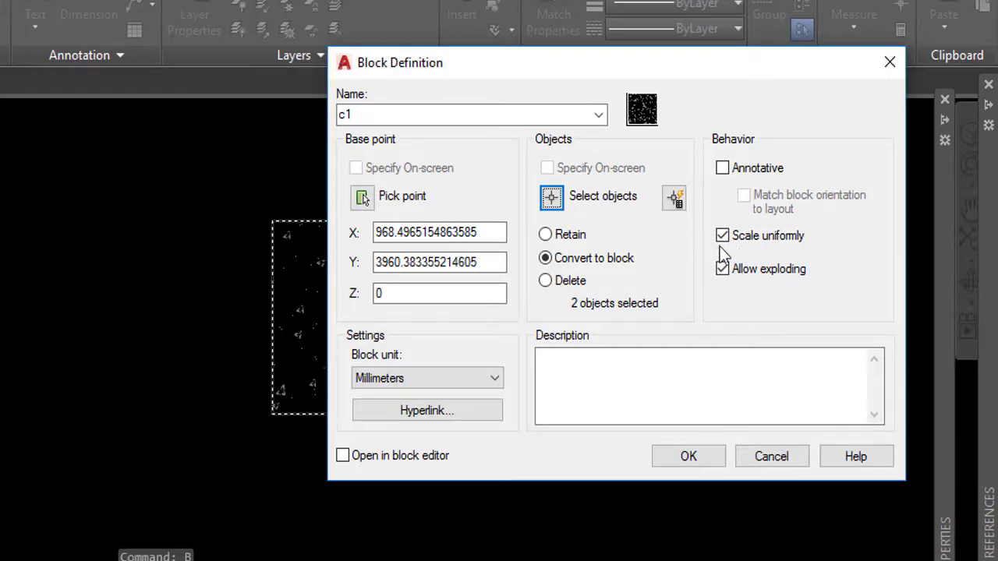
click(723, 237)
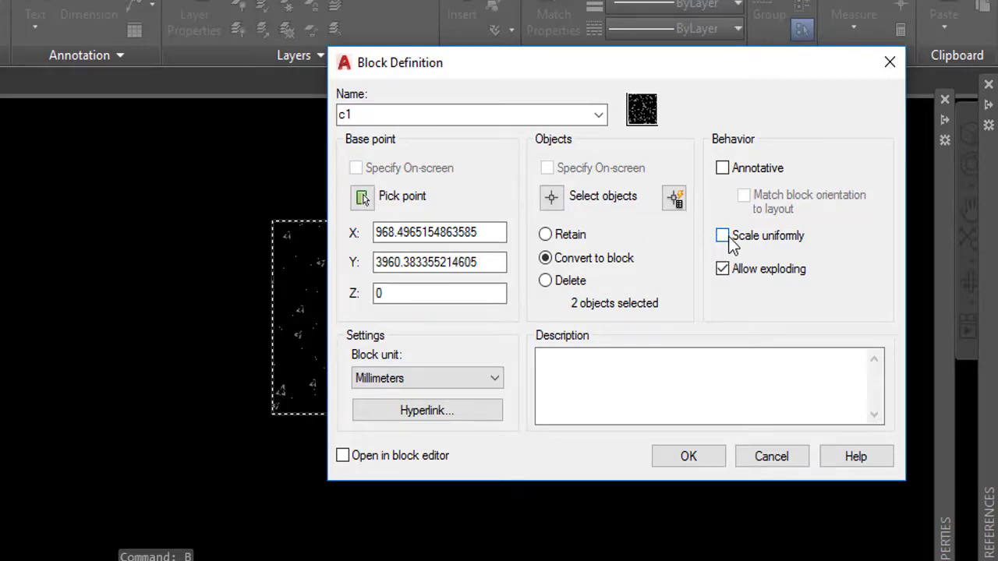
click(690, 458)
Step: Copy the hatched square block to the left and explode the copy
click(440, 411)
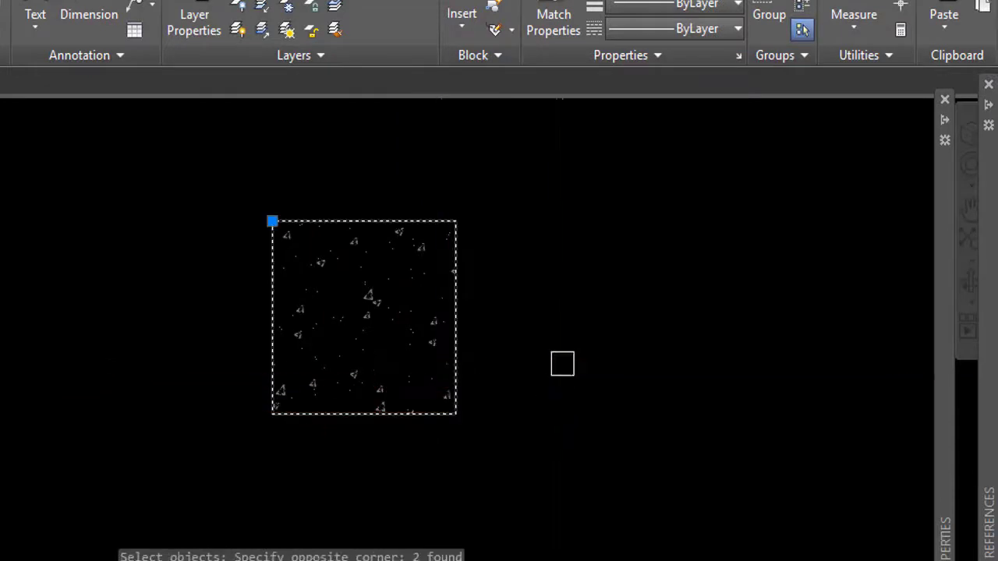
text(CO)
key(Return)
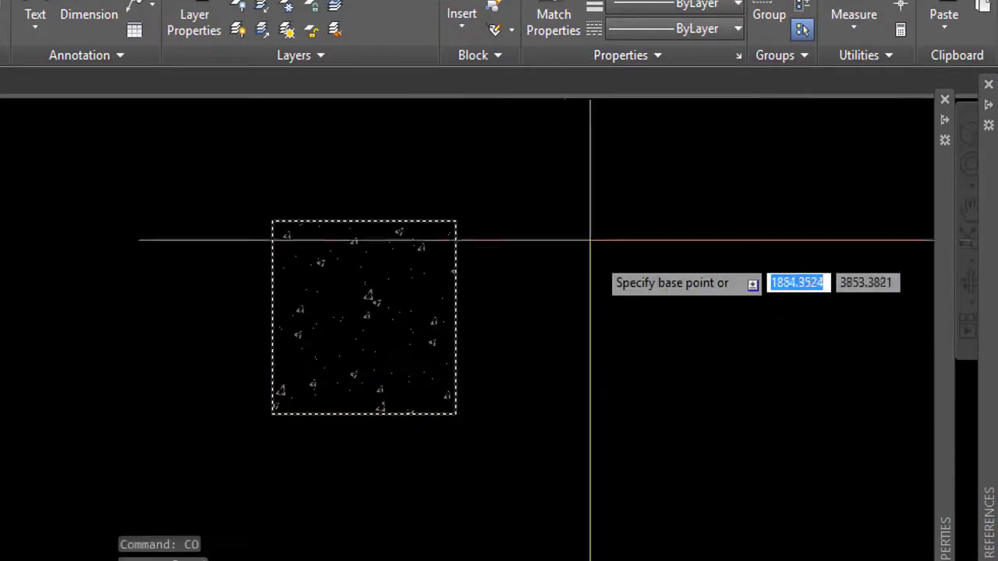
click(570, 166)
click(118, 167)
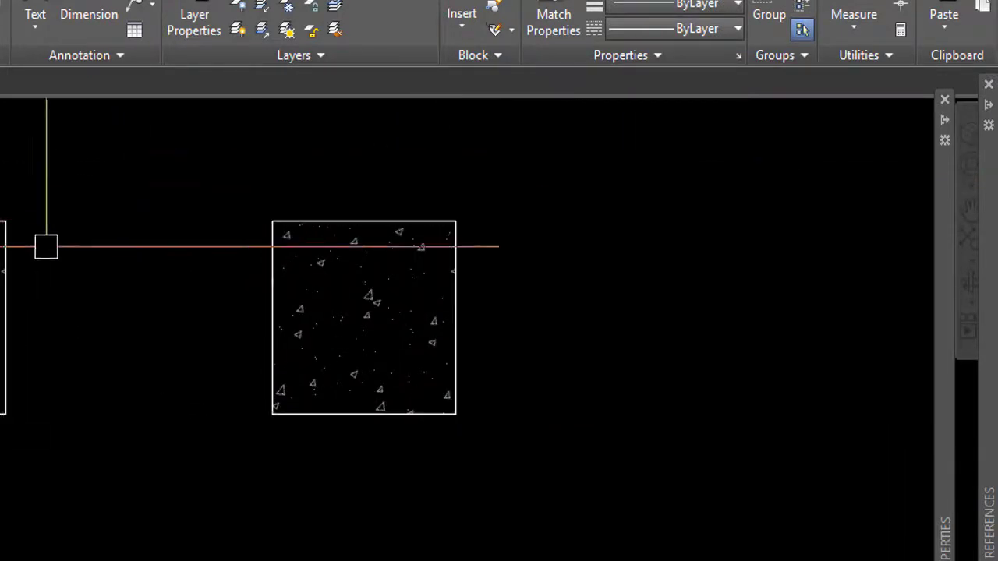
key(Escape)
click(109, 226)
click(370, 282)
text(x)
key(Return)
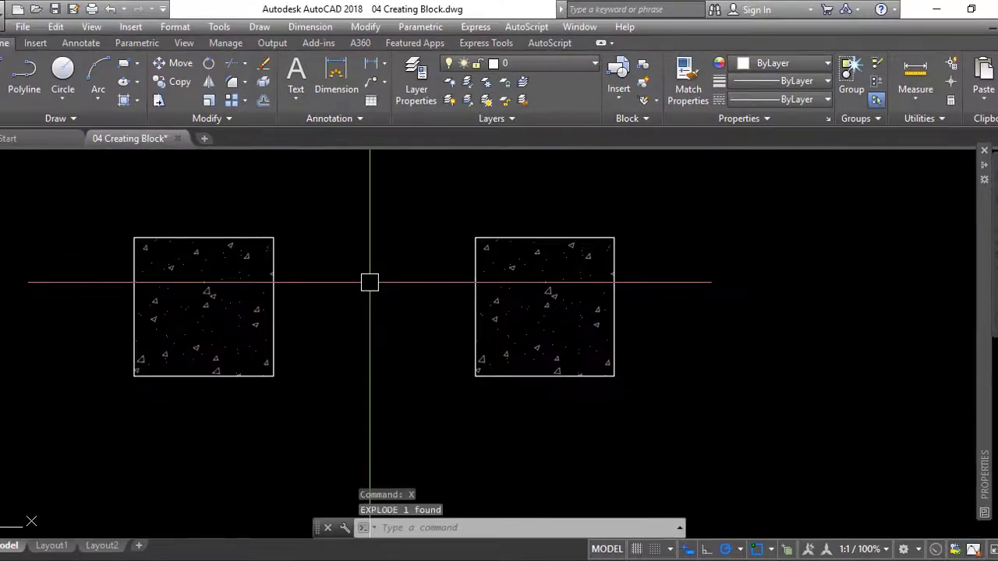
Step: Define block c2 from the left square, based at its corner, with Scale uniformly on
text(b)
key(Return)
click(543, 220)
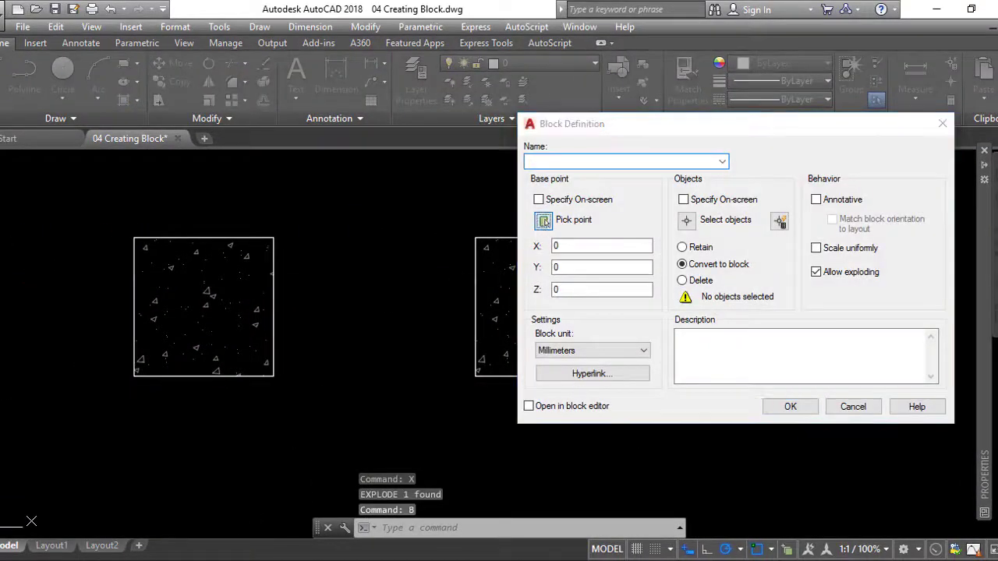
click(134, 238)
click(537, 162)
text(c2)
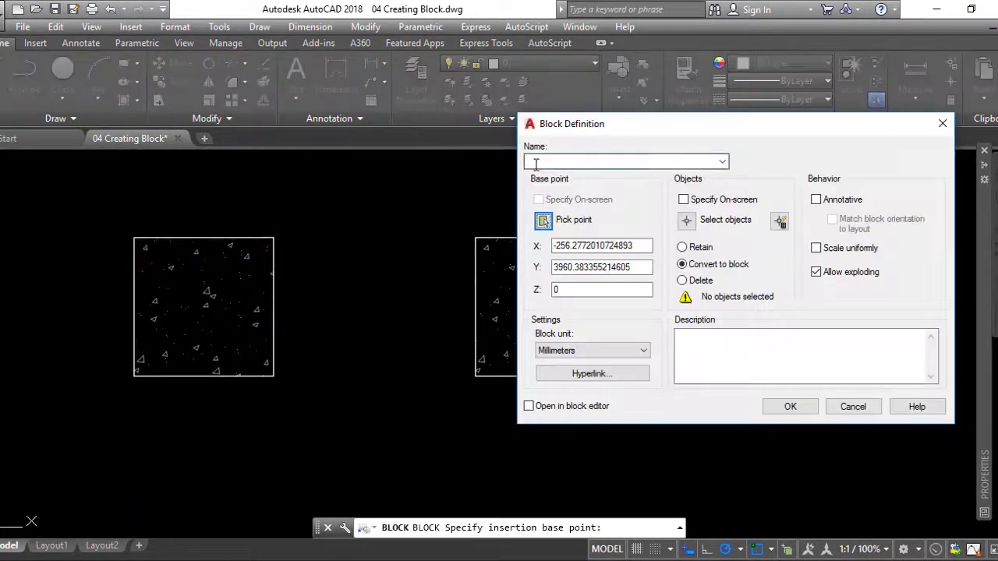
click(686, 220)
click(278, 203)
click(208, 283)
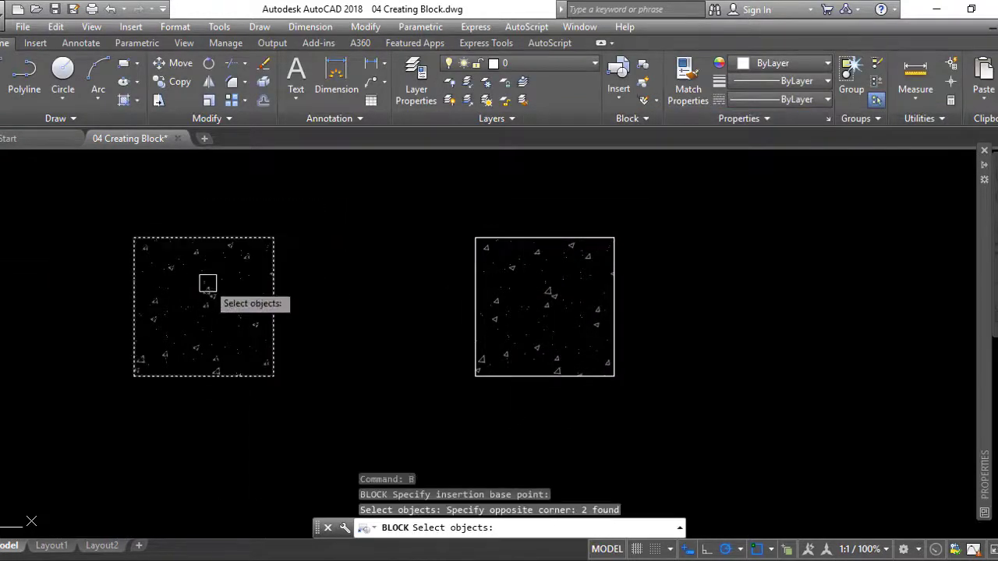
key(Return)
click(816, 248)
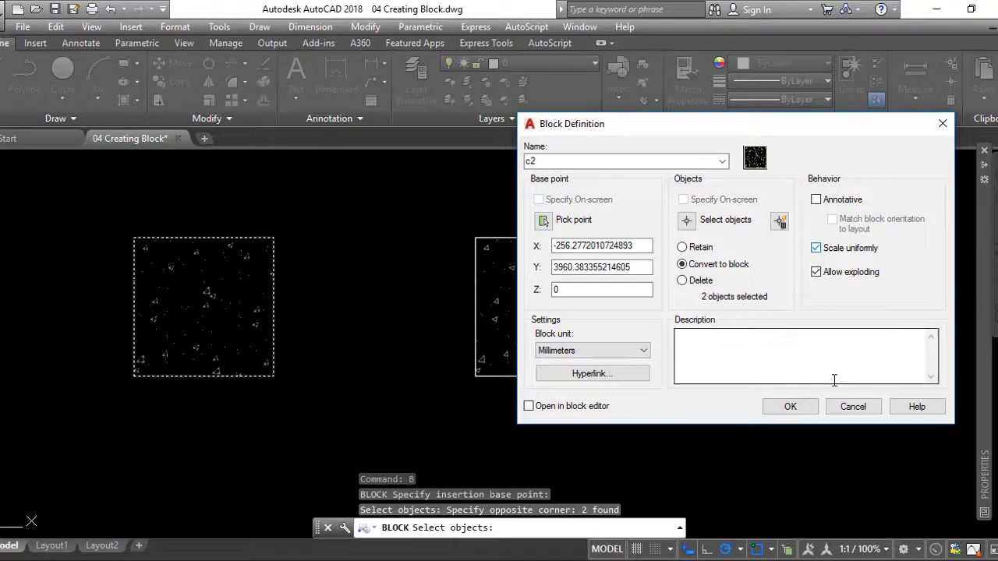
click(789, 407)
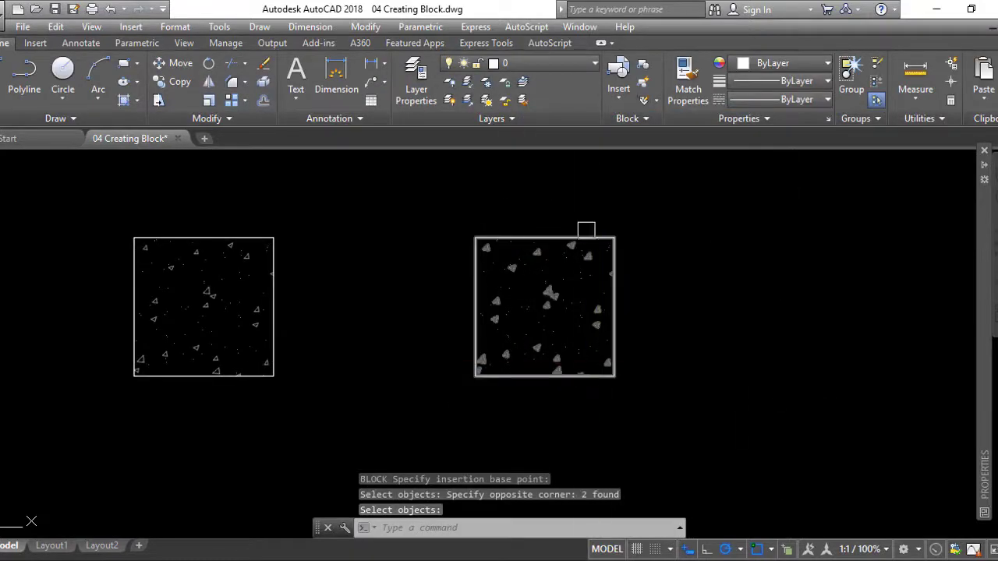
Step: Centre both squares in view and briefly select the left square, then clear it
middle_drag(561, 225, 655, 237)
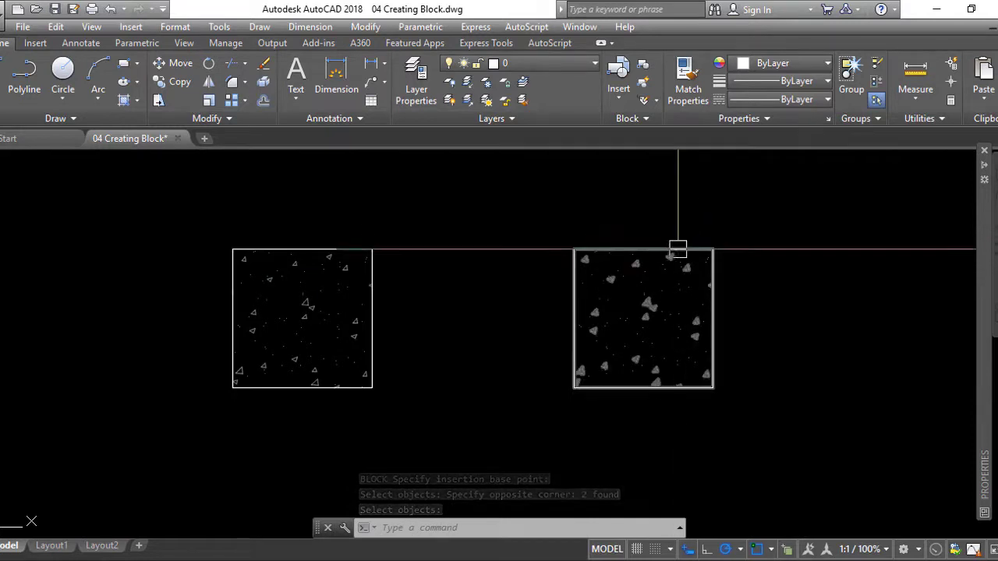
click(429, 217)
click(171, 417)
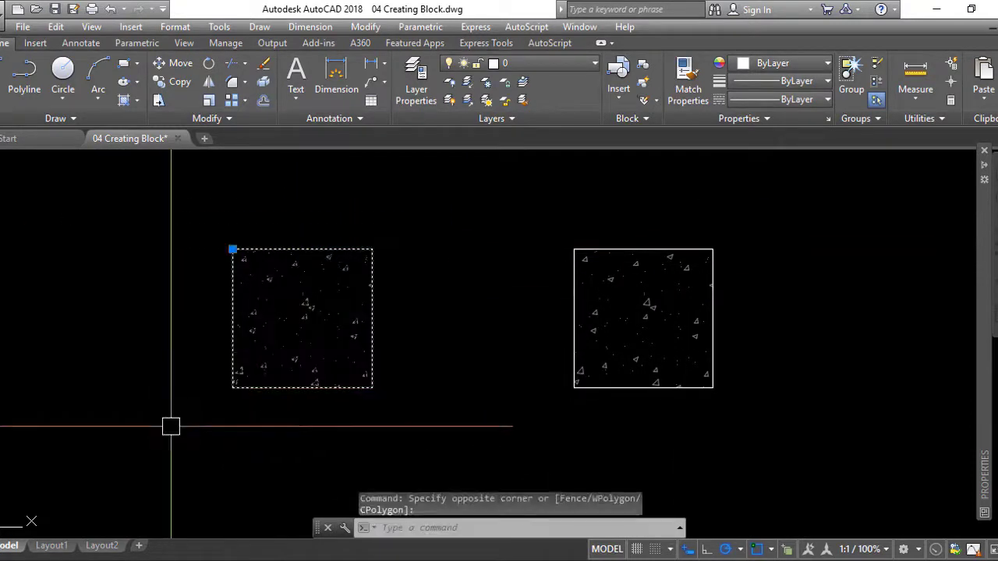
double_click(535, 426)
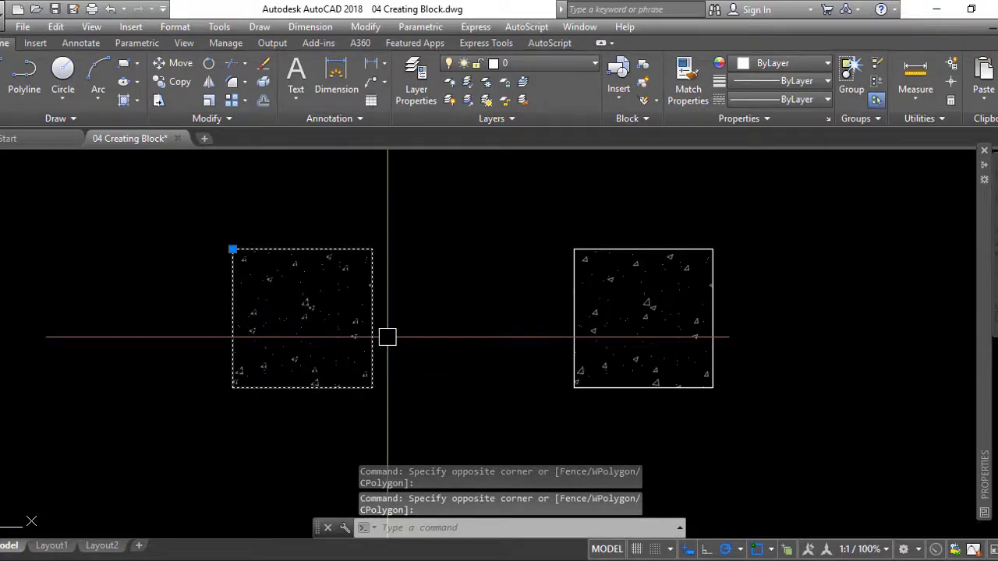
key(Escape)
Step: Set block c1's Scale X to 2 and Scale Y to 3 in Properties
click(632, 251)
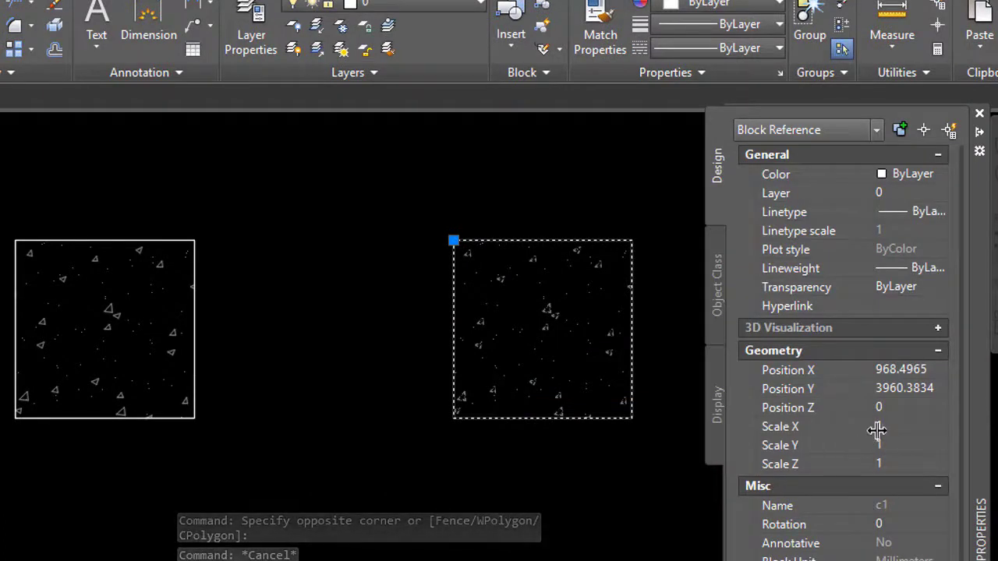
click(880, 445)
click(896, 427)
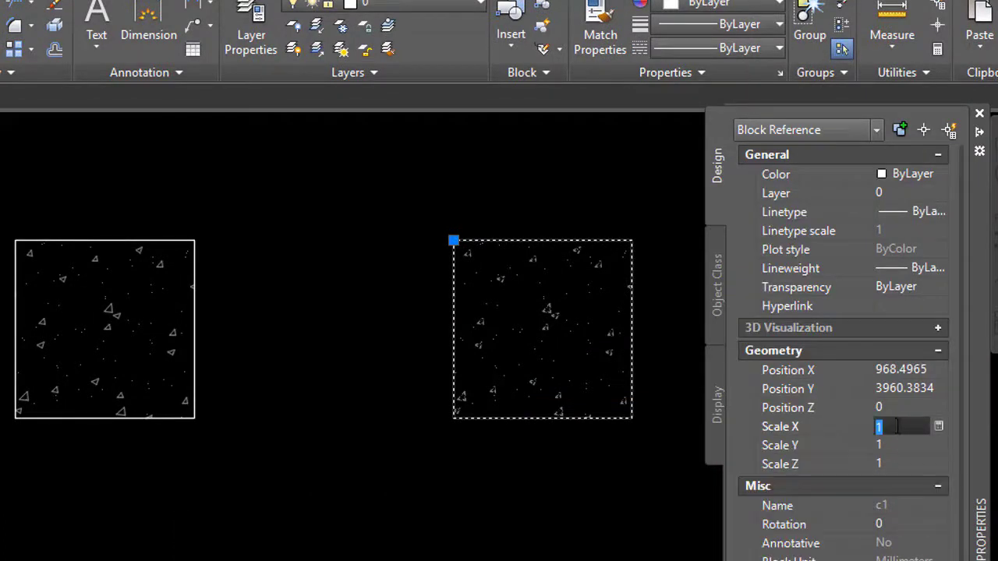
text(2)
click(895, 445)
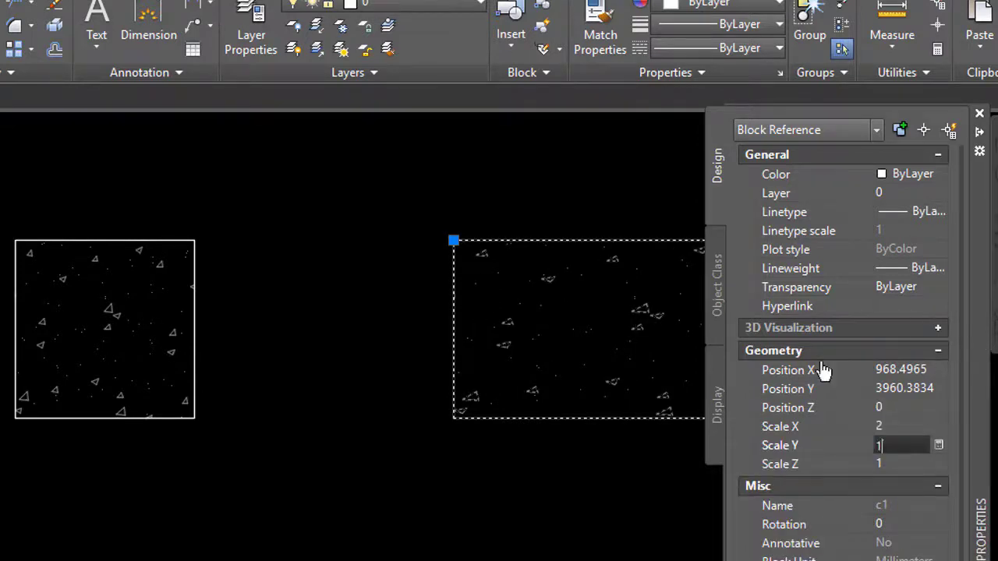
scroll(184, 364, down, 4)
scroll(332, 382, up, 2)
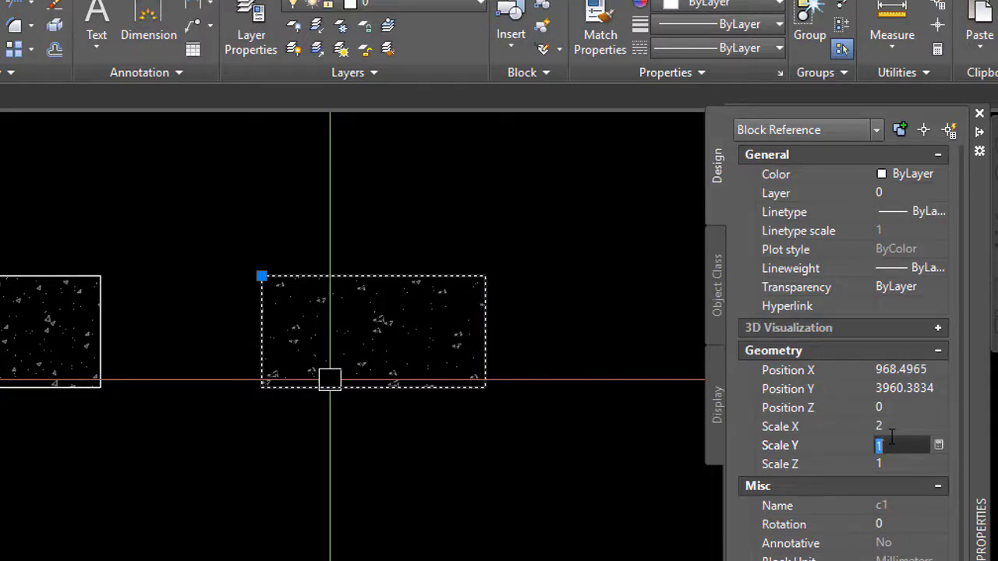
text(3)
key(Tab)
scroll(562, 259, down, 4)
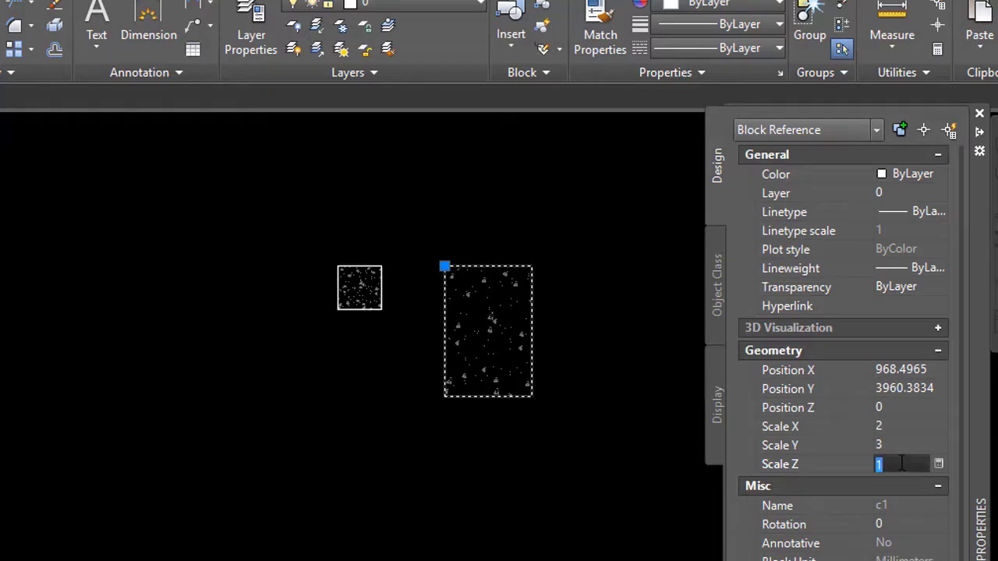
key(Escape)
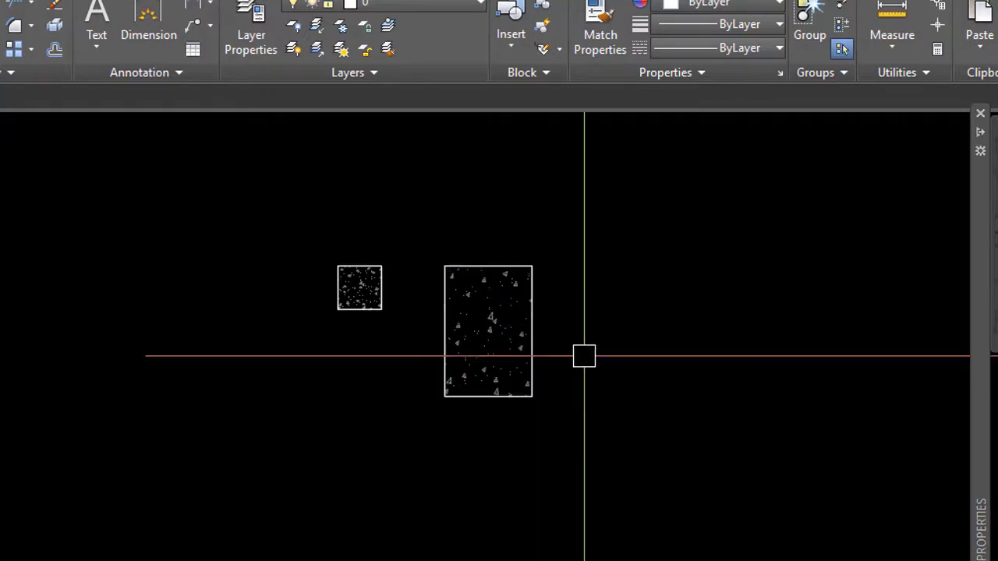
Step: Prepare to insert c1 with Uniform Scale off and X, Y, Z scales of 1
text(I)
key(Return)
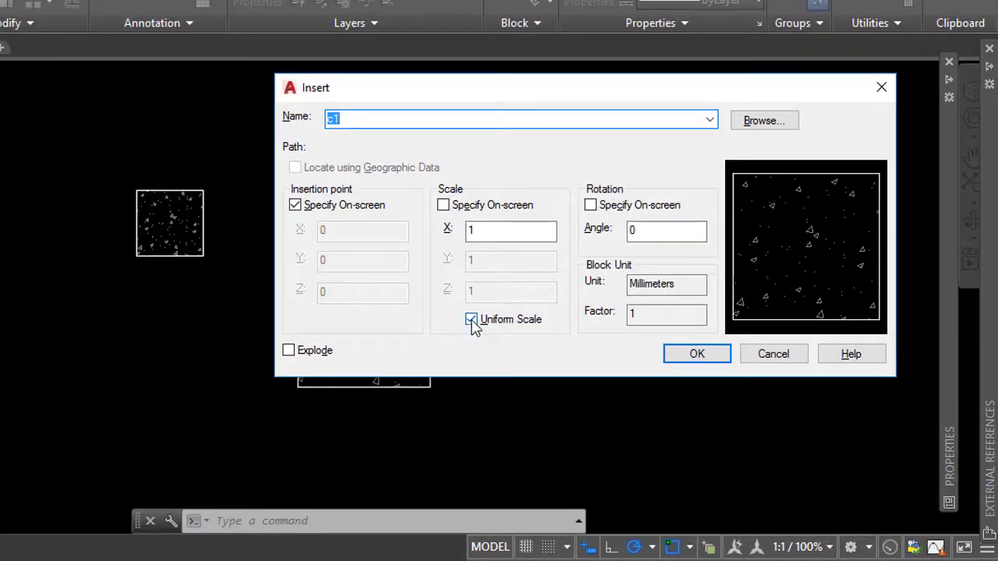
click(472, 321)
click(476, 324)
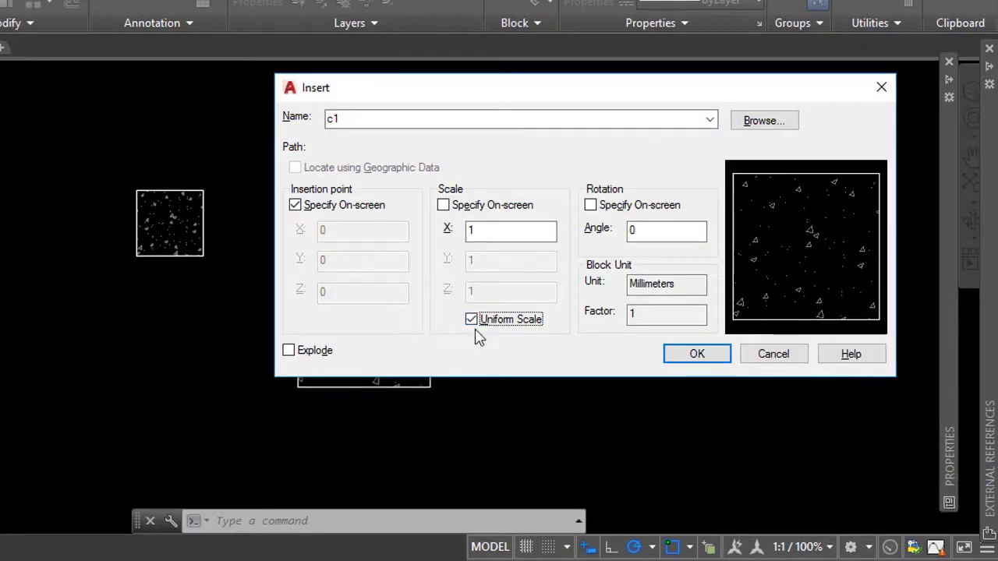
click(472, 319)
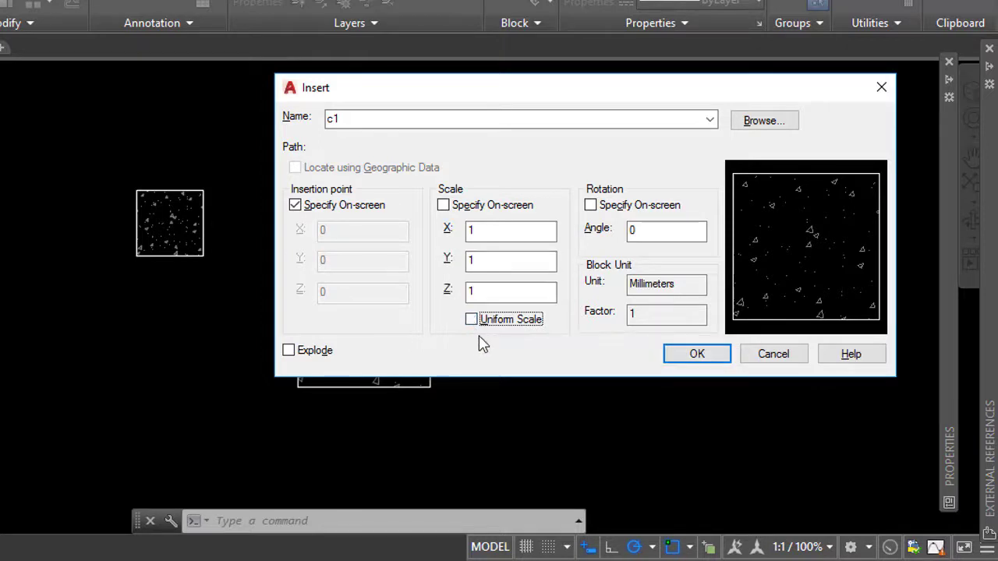
click(489, 232)
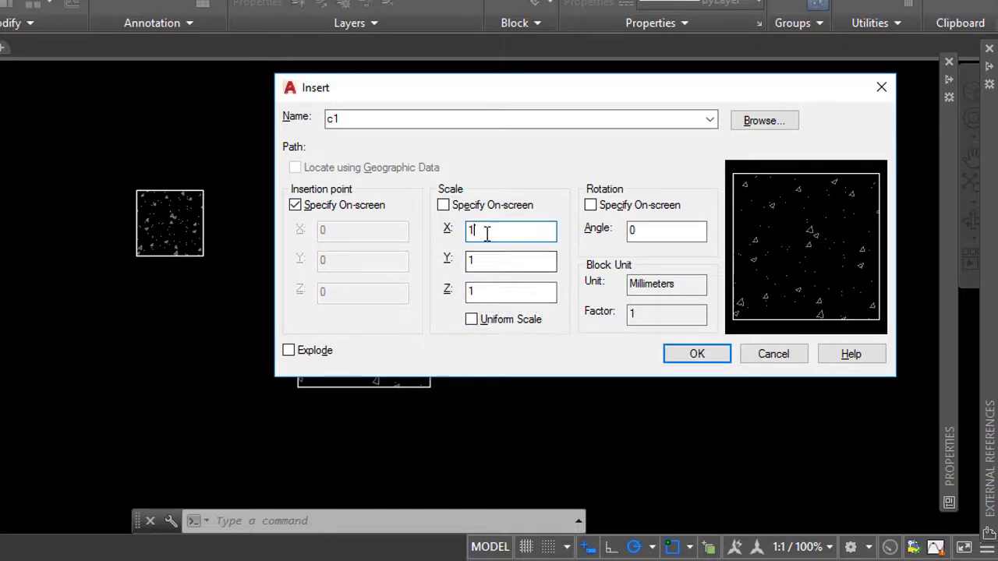
double_click(484, 232)
double_click(478, 263)
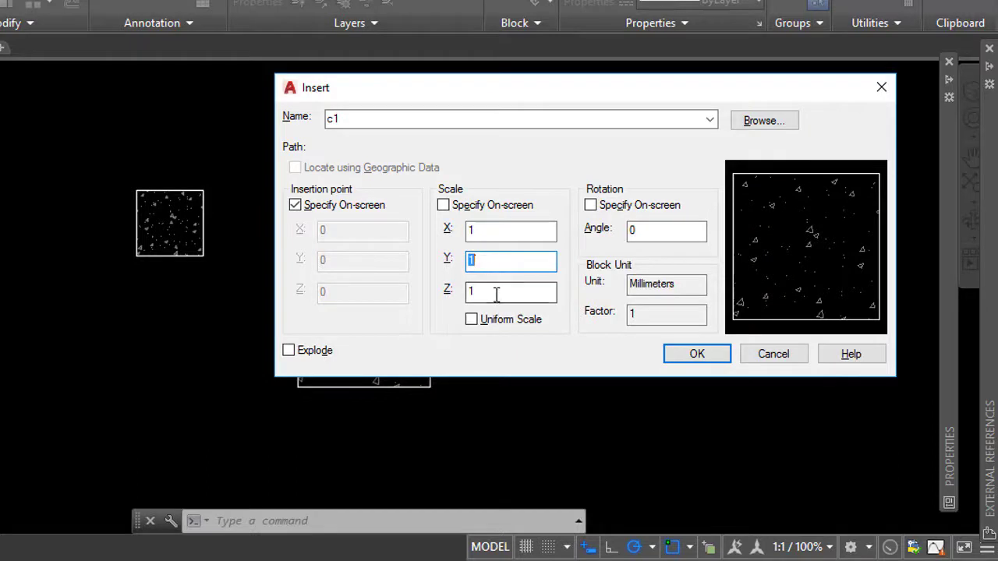
double_click(493, 292)
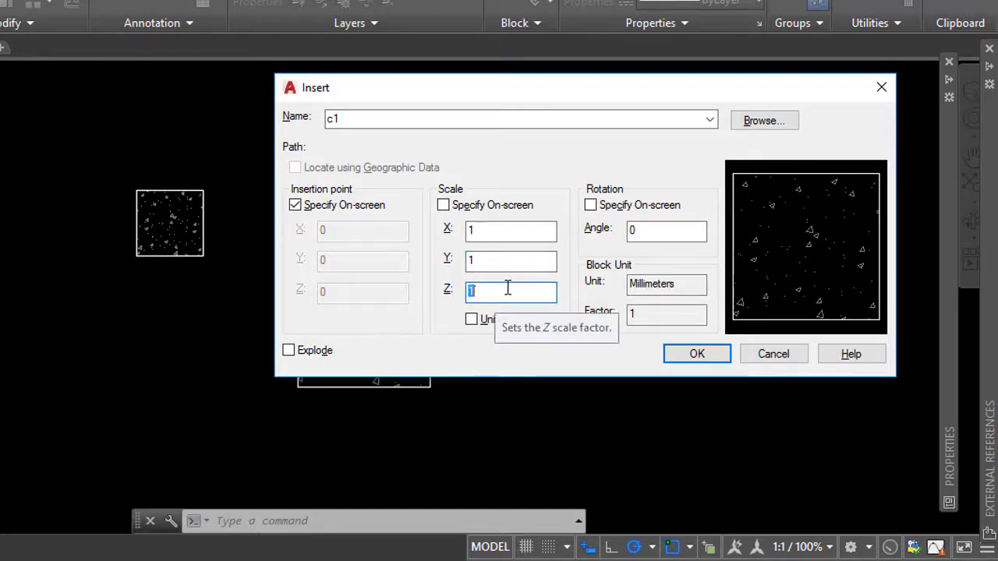
Step: Cancel the c1 insertion and set the small block's X scale to 3
click(706, 354)
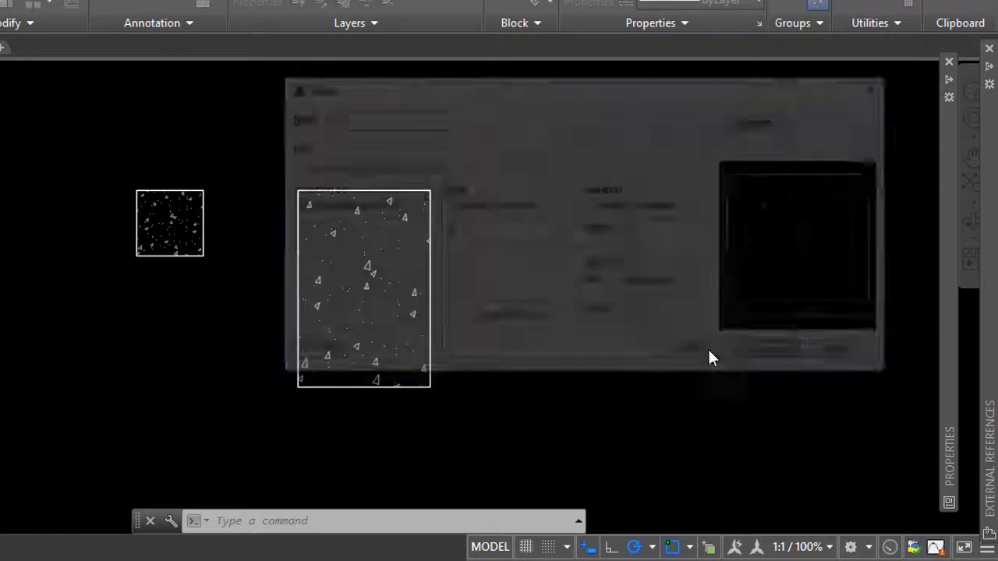
key(Escape)
click(189, 257)
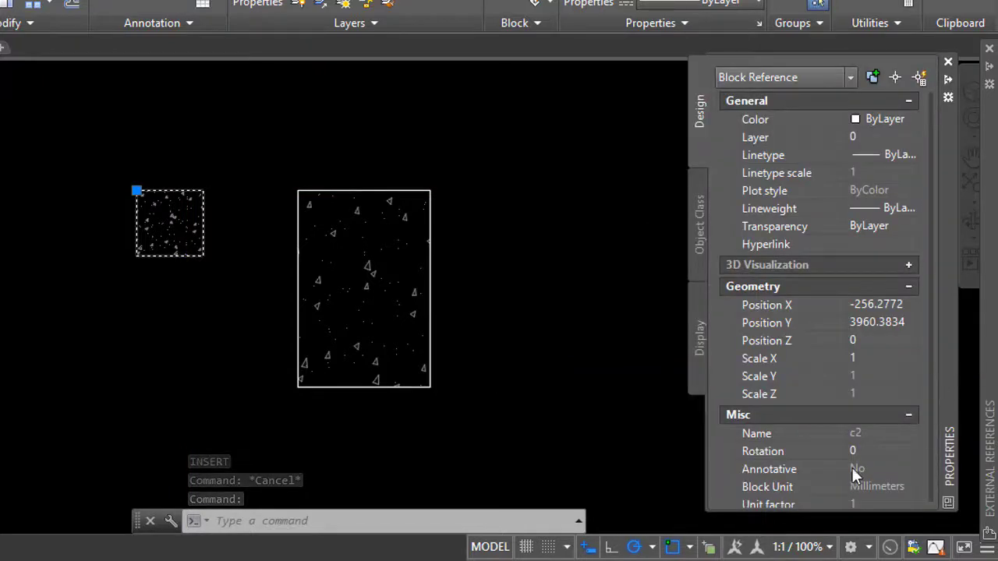
click(867, 359)
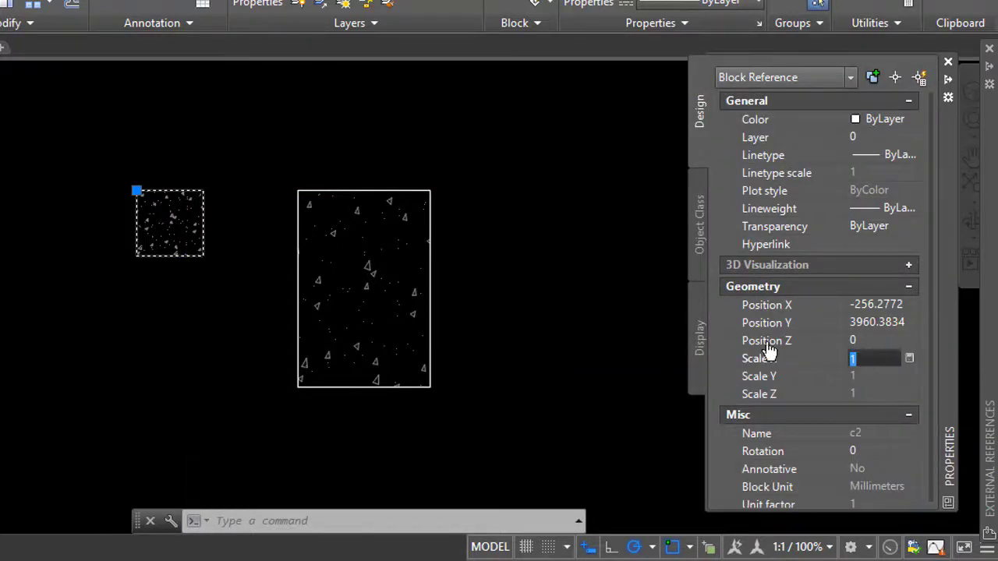
click(868, 378)
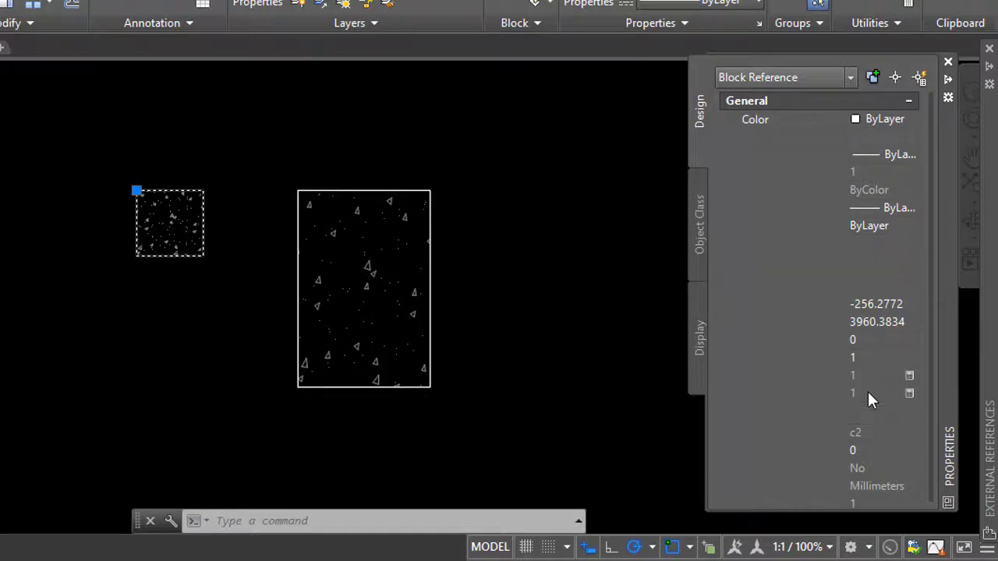
click(865, 358)
text(3)
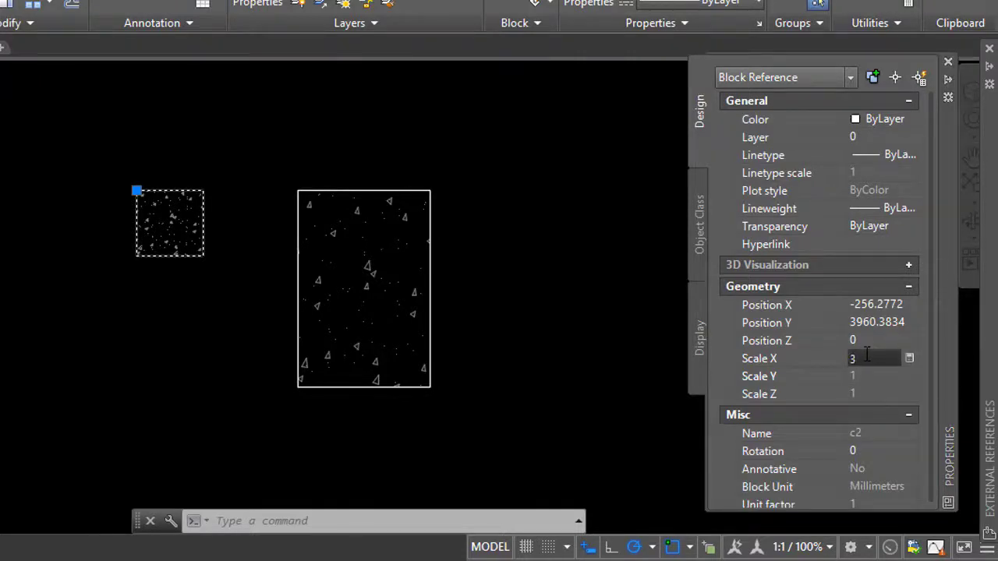
key(Return)
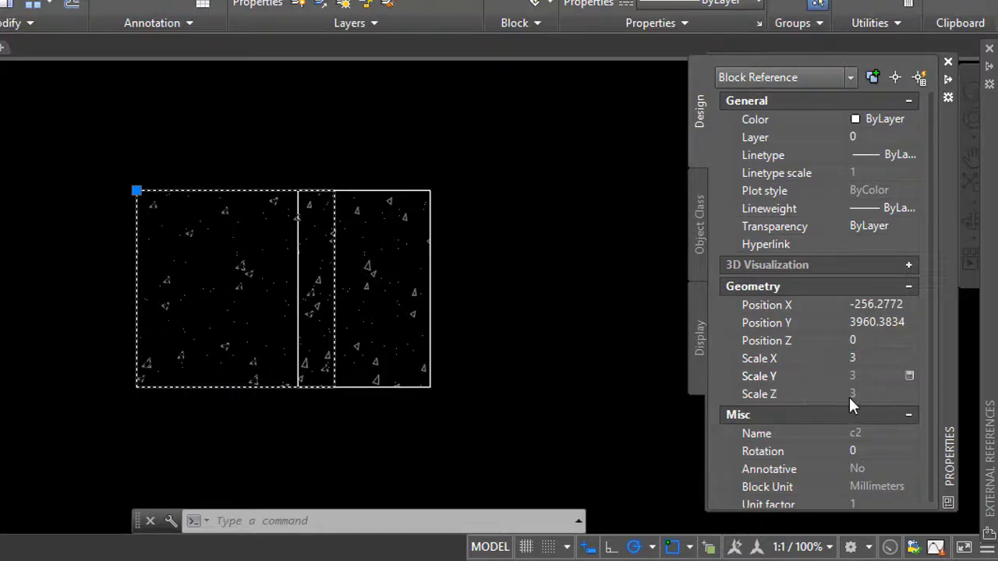
Step: Move the small block further left and change its X scale to 2, then 3, then 1
click(137, 190)
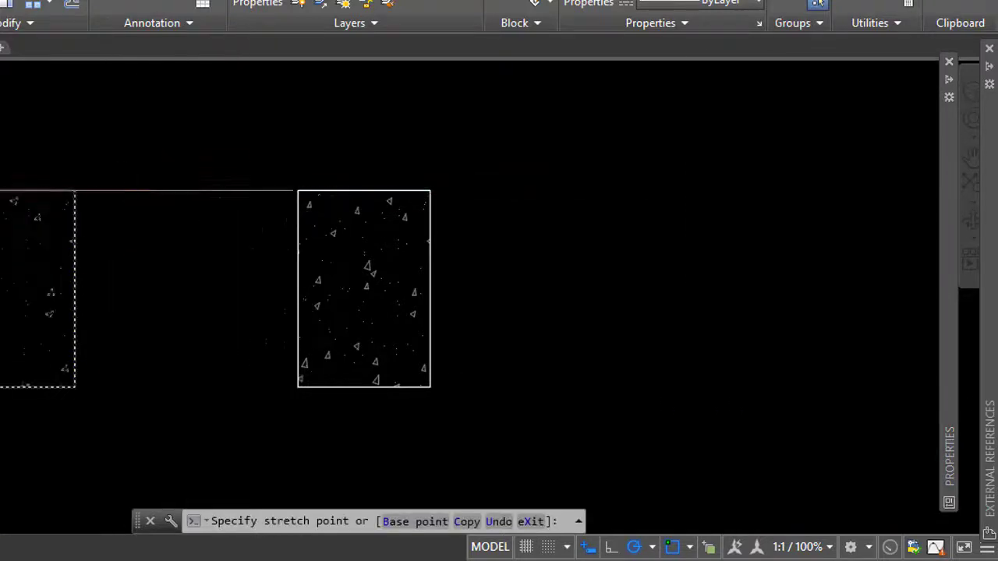
click(2, 190)
mouse_move(949, 456)
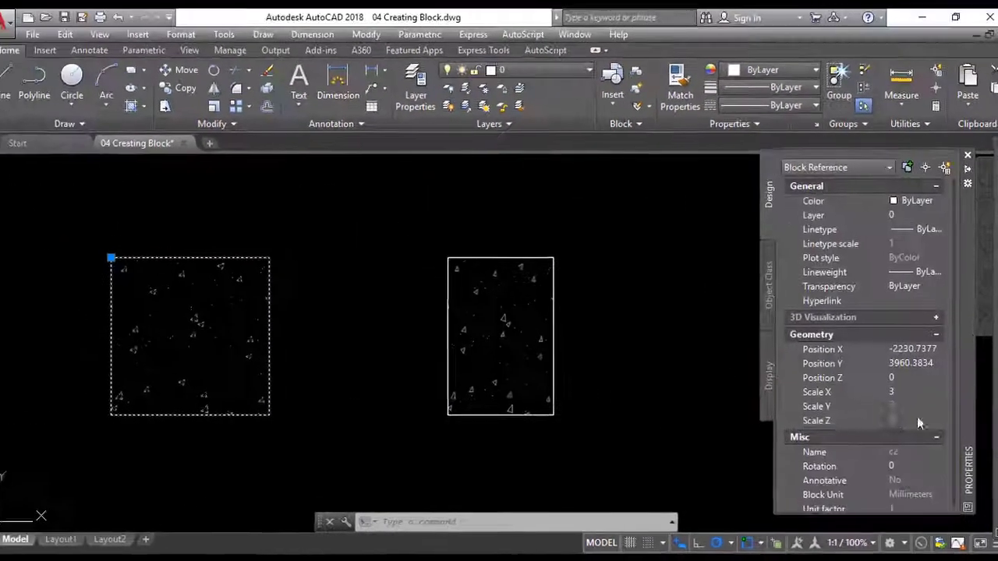
click(894, 391)
text(2)
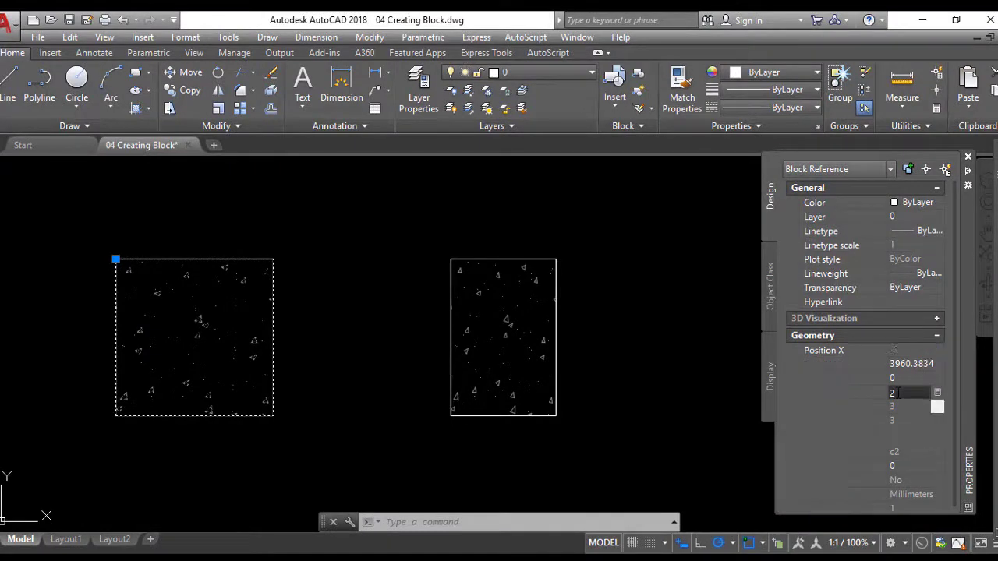
key(Return)
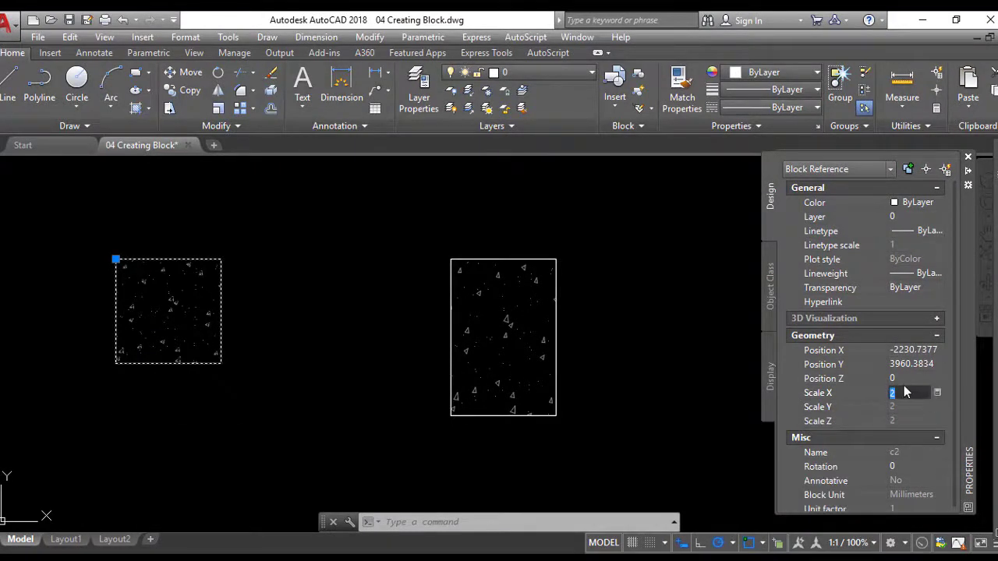
text(3)
key(Return)
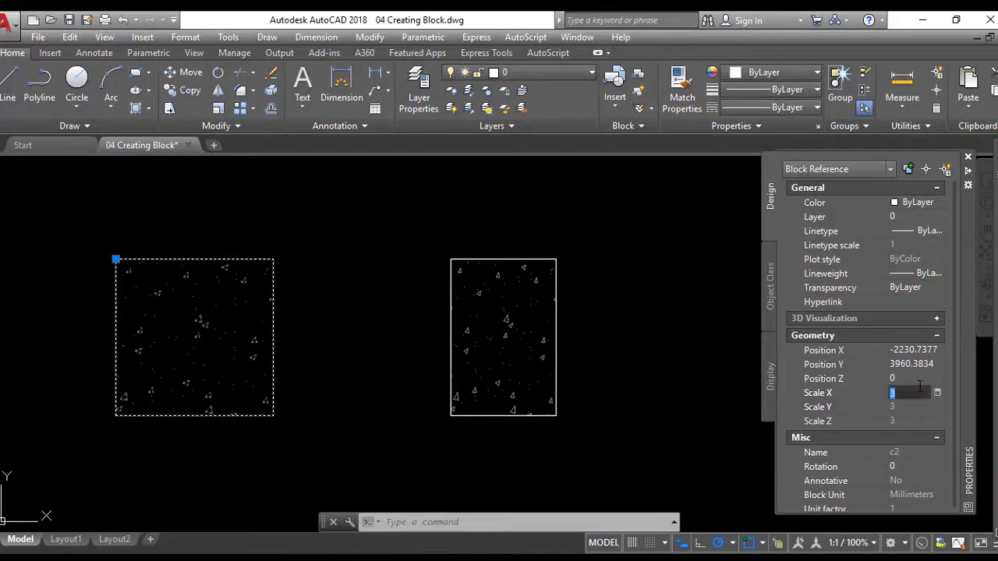
text(1)
key(Return)
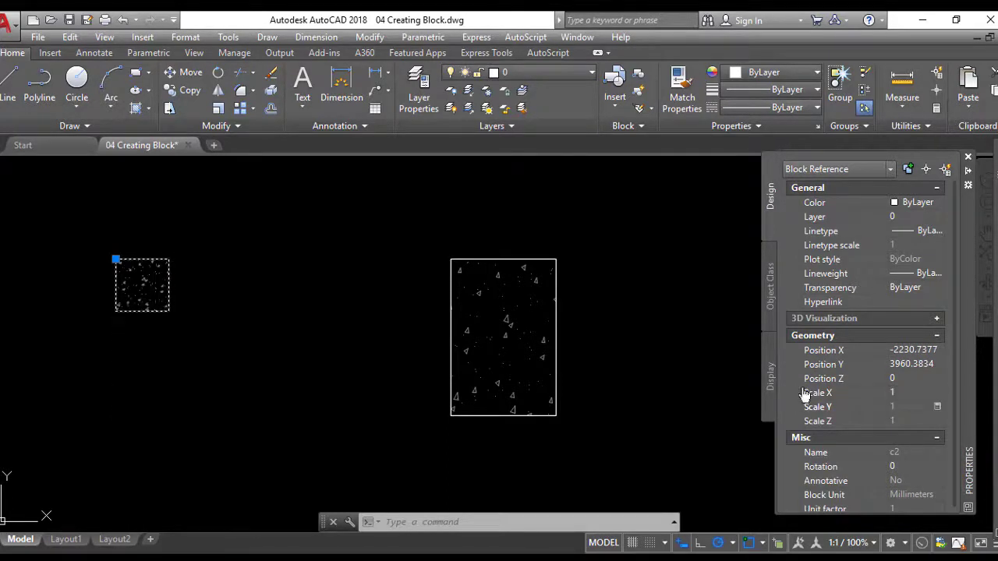
Step: Deselect the block and reopen the Insert dialog with I
key(Escape)
text(i)
key(Return)
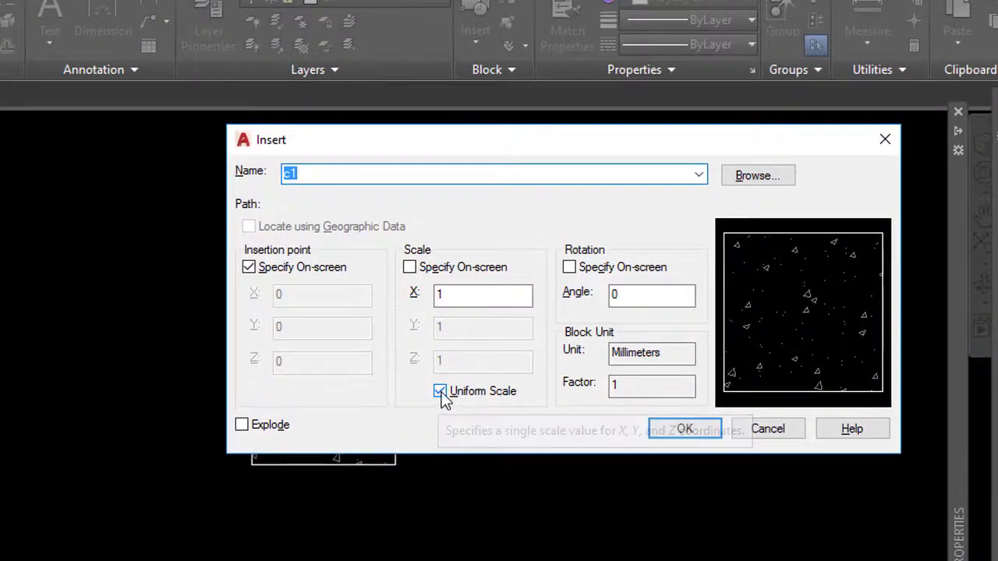
Step: Insert block c2 with Uniform Scale at scale 2, placed right of the tall rectangle
click(441, 393)
click(440, 394)
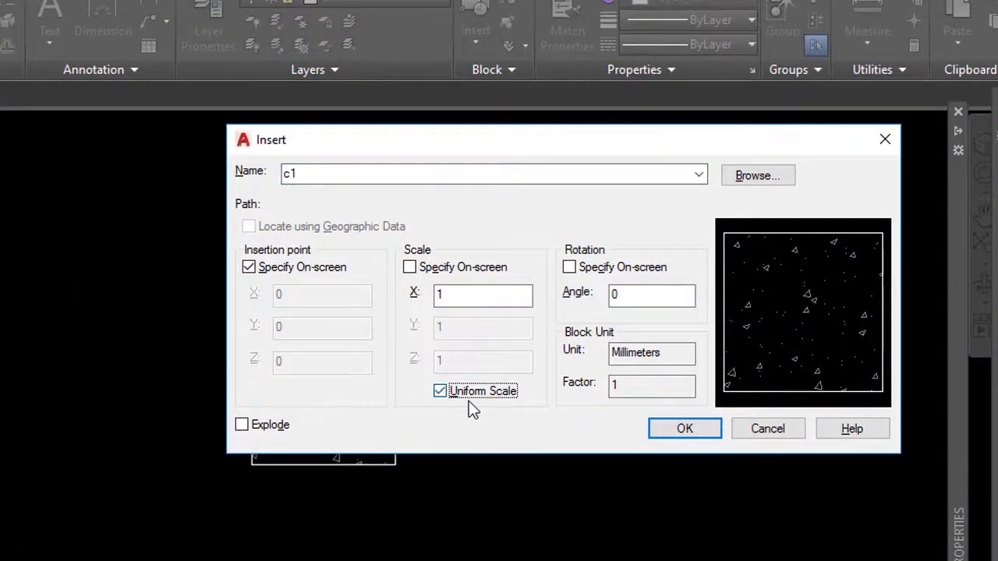
click(699, 176)
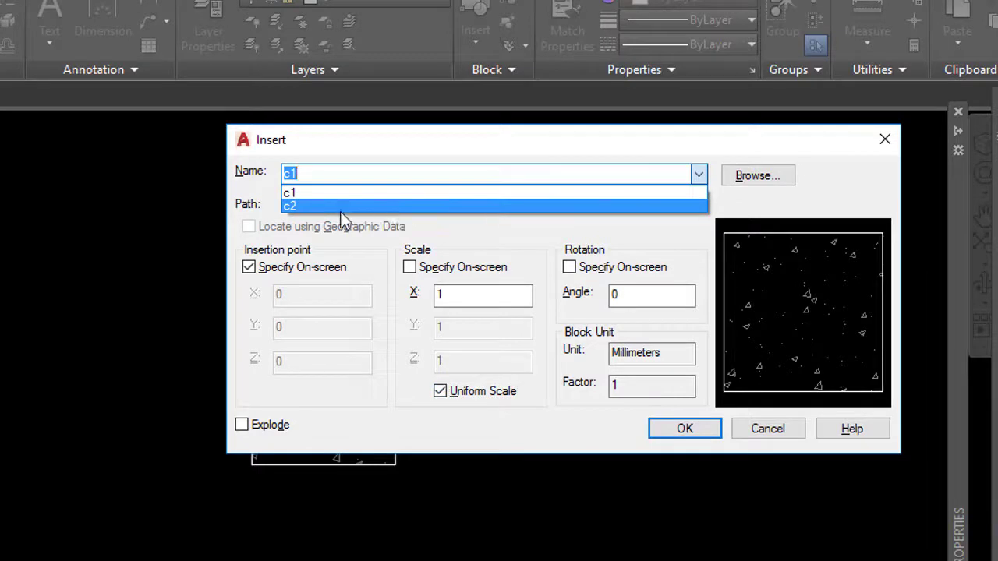
click(341, 207)
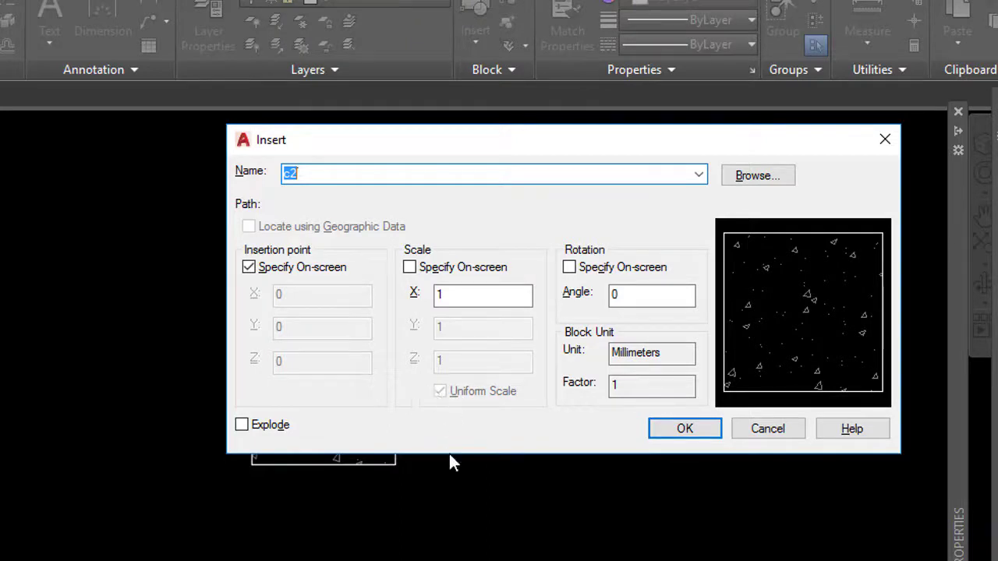
double_click(461, 295)
text(2)
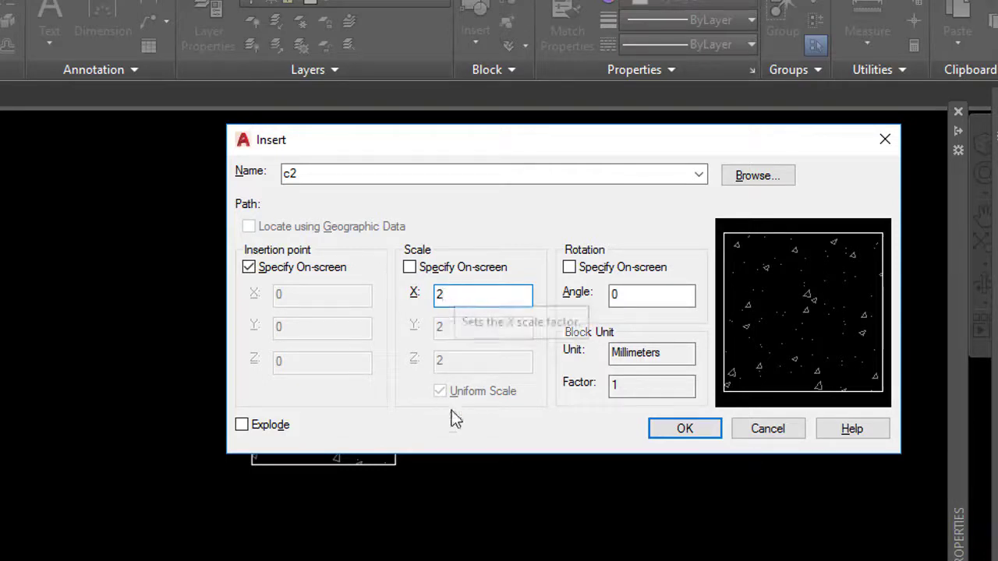
click(684, 428)
click(582, 303)
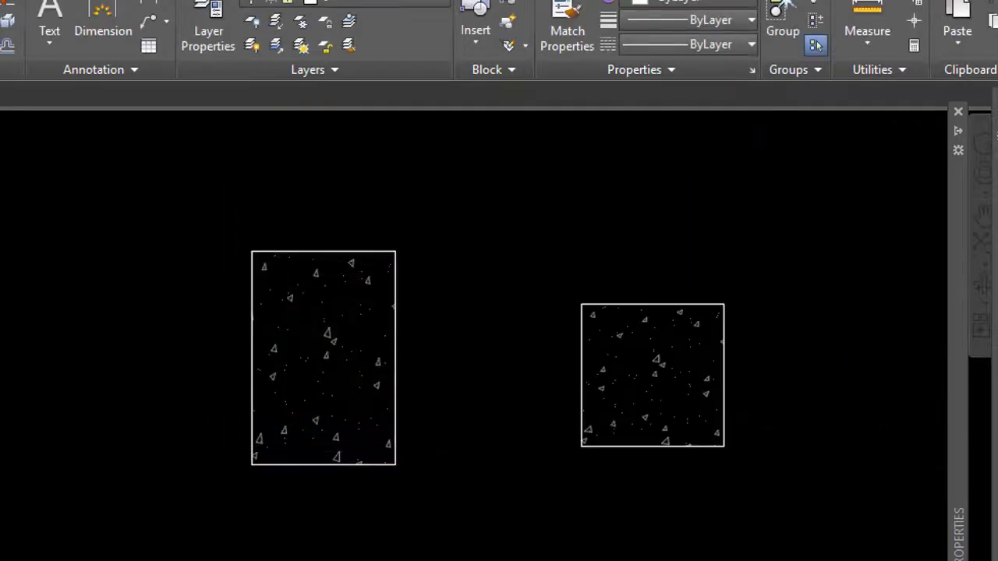
Step: Insert c2 again with scale specified on screen, placing it at scale 1
key(Return)
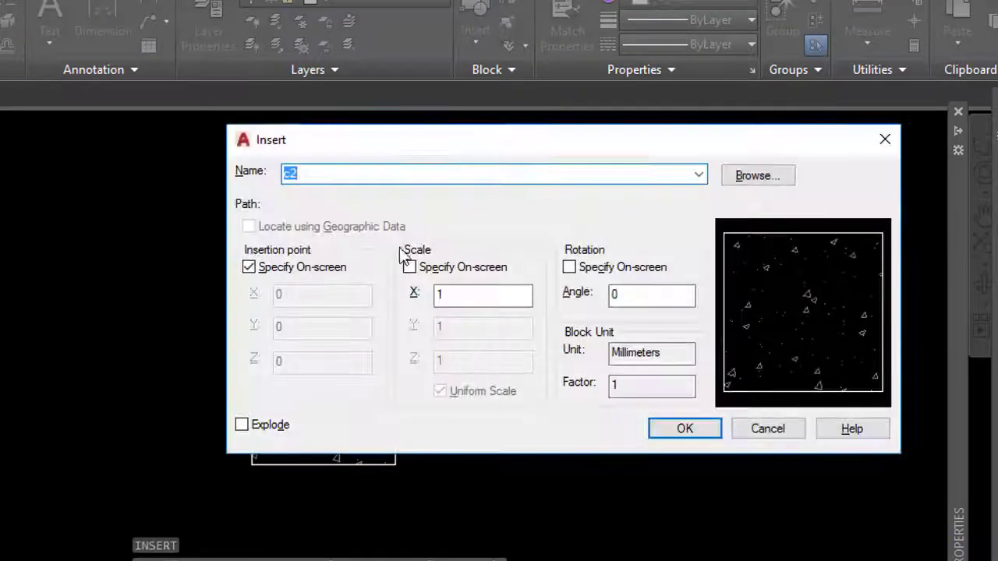
click(409, 267)
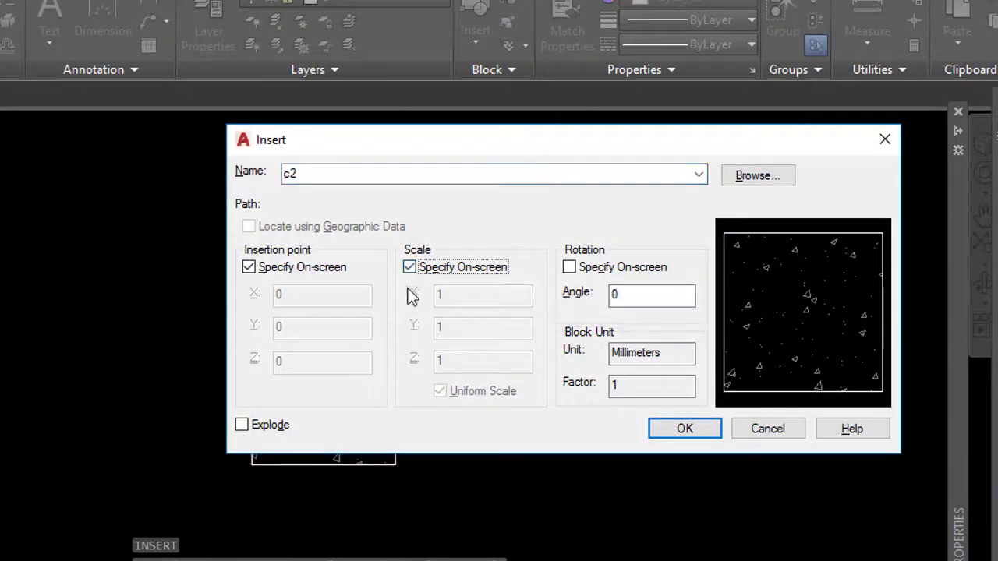
click(686, 431)
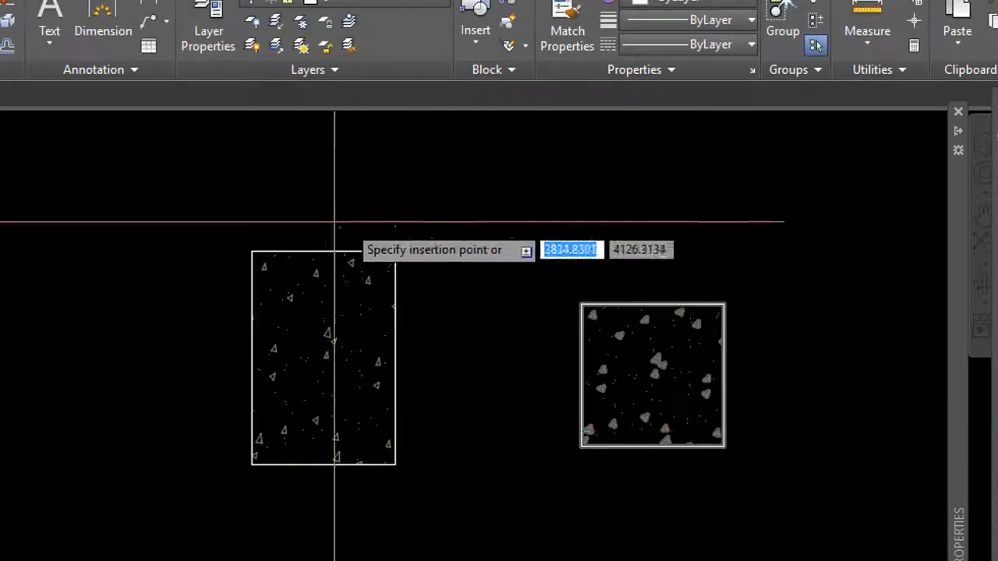
scroll(316, 296, down, 4)
click(211, 402)
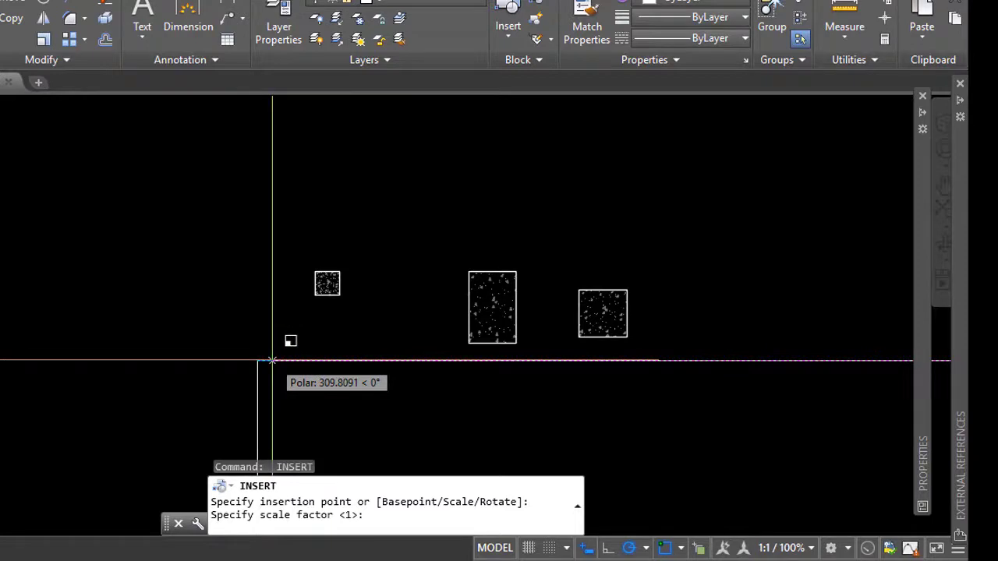
text(1)
key(Return)
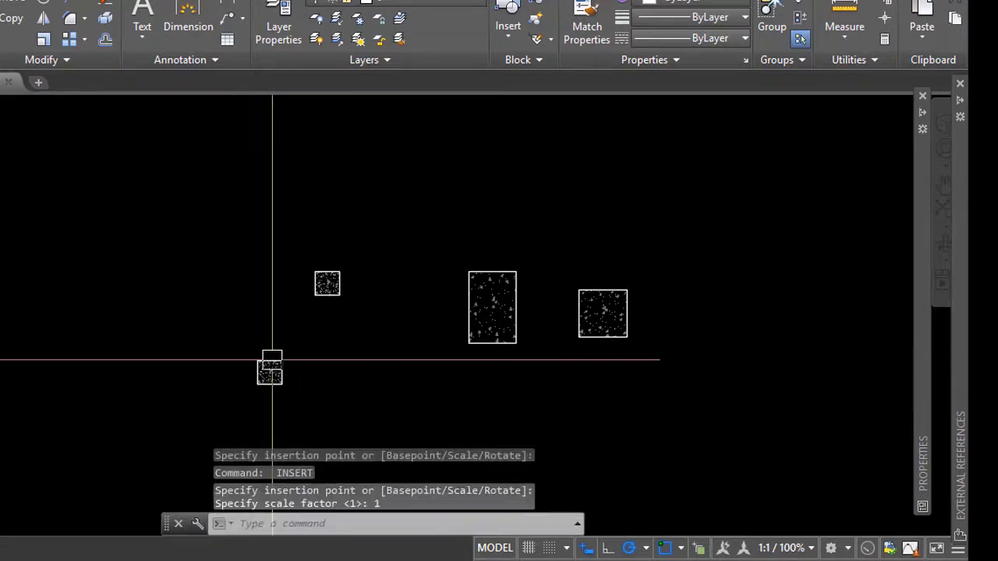
Step: Erase the three inserted block copies
drag(329, 323, 640, 339)
text(E)
key(Return)
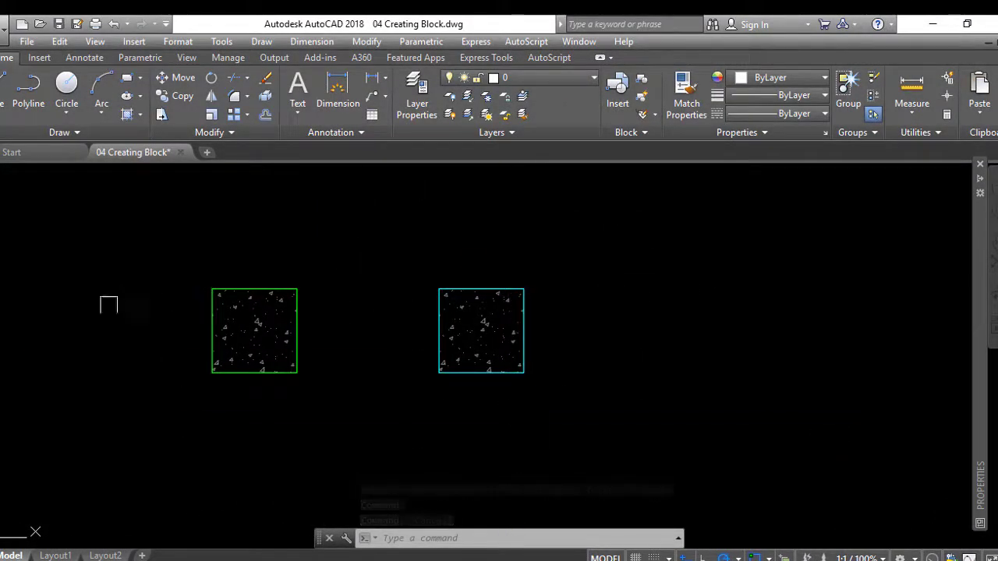
Step: Define block c3 from the cyan hatched square, based at its corner
text(b)
key(Return)
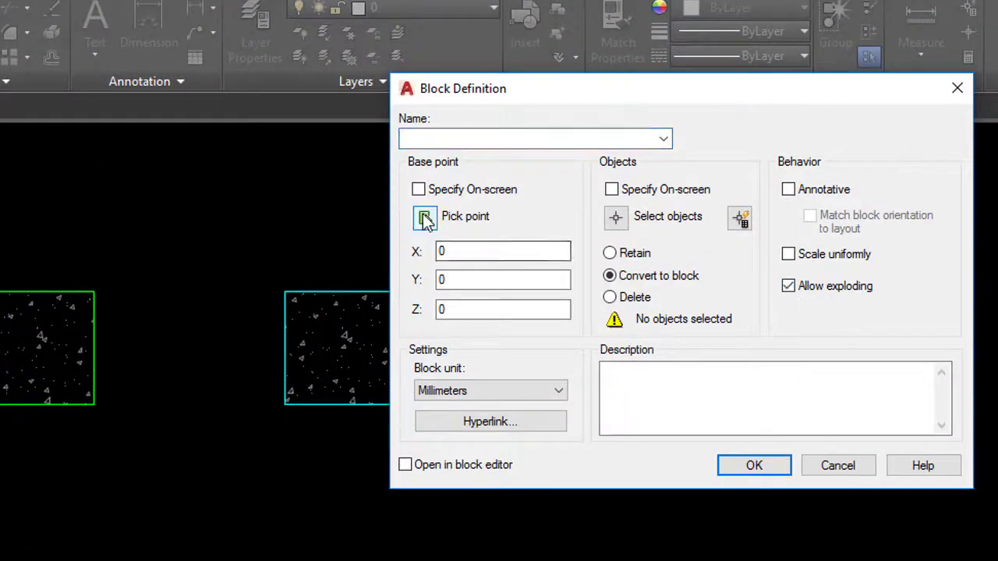
click(426, 221)
click(285, 291)
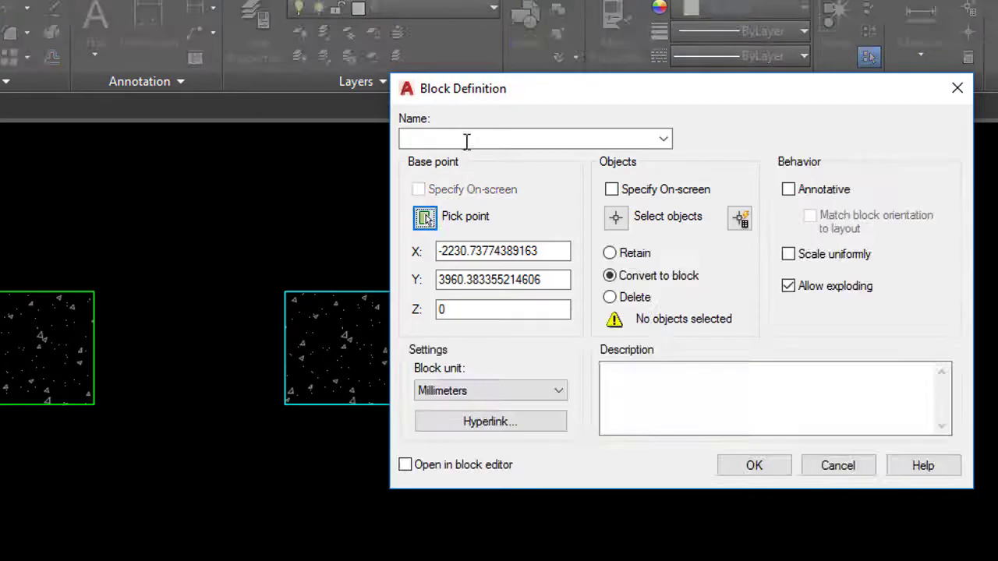
click(467, 139)
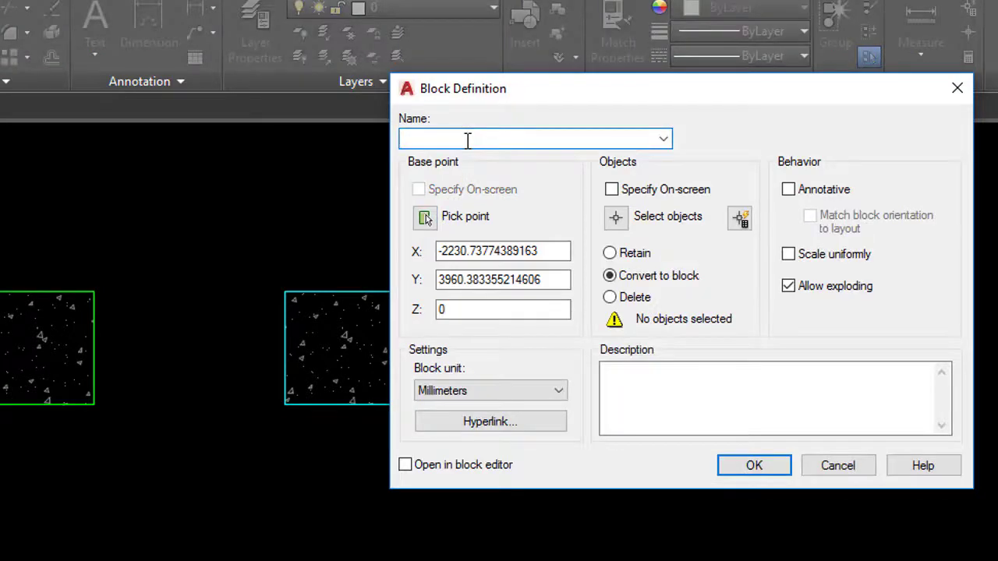
text(c3)
click(616, 218)
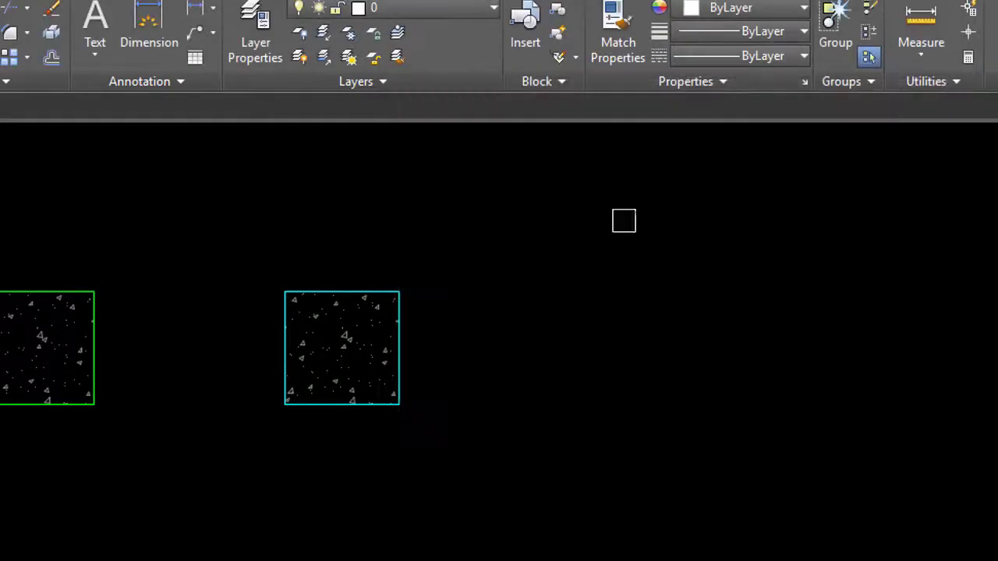
click(412, 265)
click(273, 346)
key(Return)
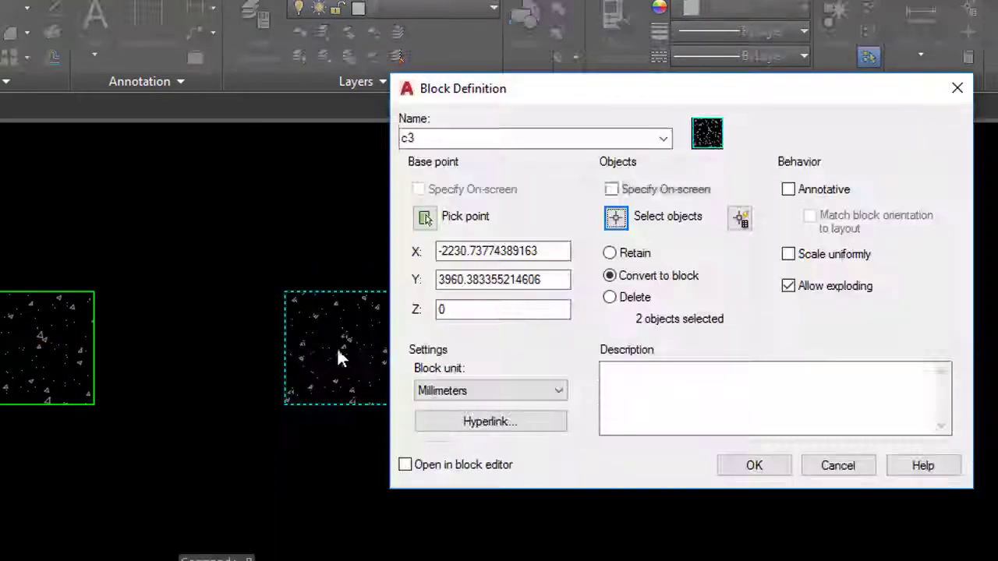
click(760, 471)
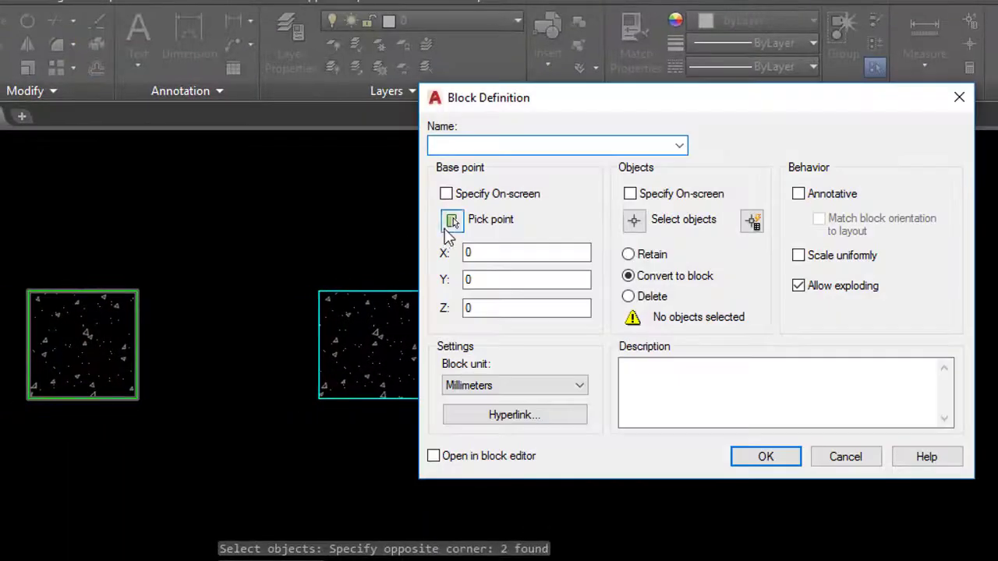
Step: Define block c4 from the green square at its top-left corner with Allow exploding off
click(451, 223)
click(28, 291)
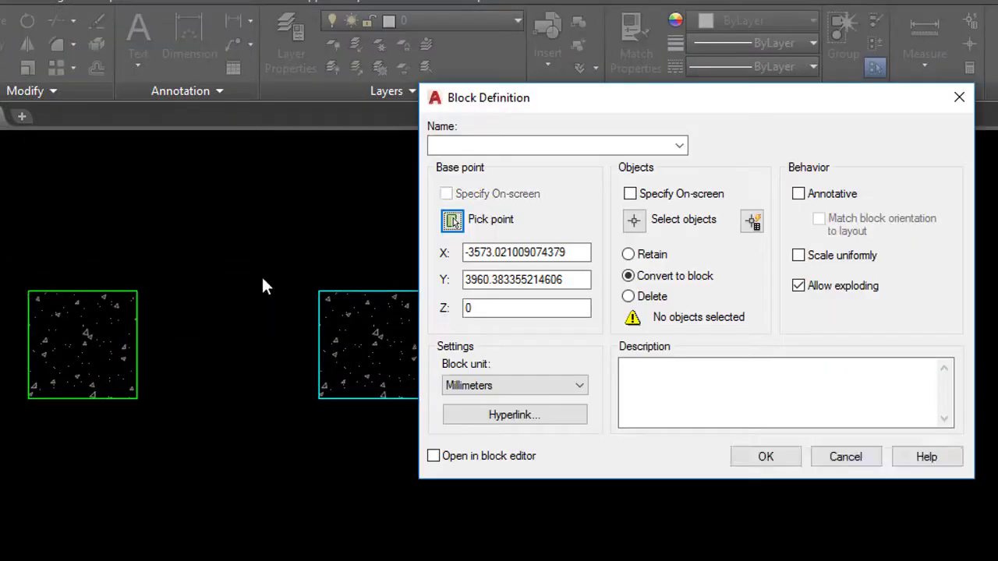
click(635, 222)
click(183, 227)
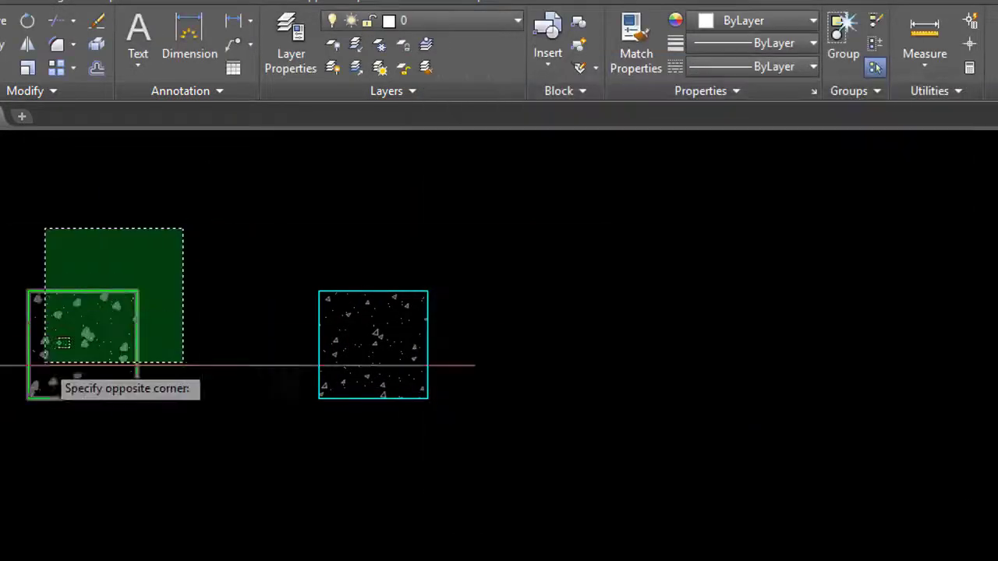
click(44, 367)
key(Return)
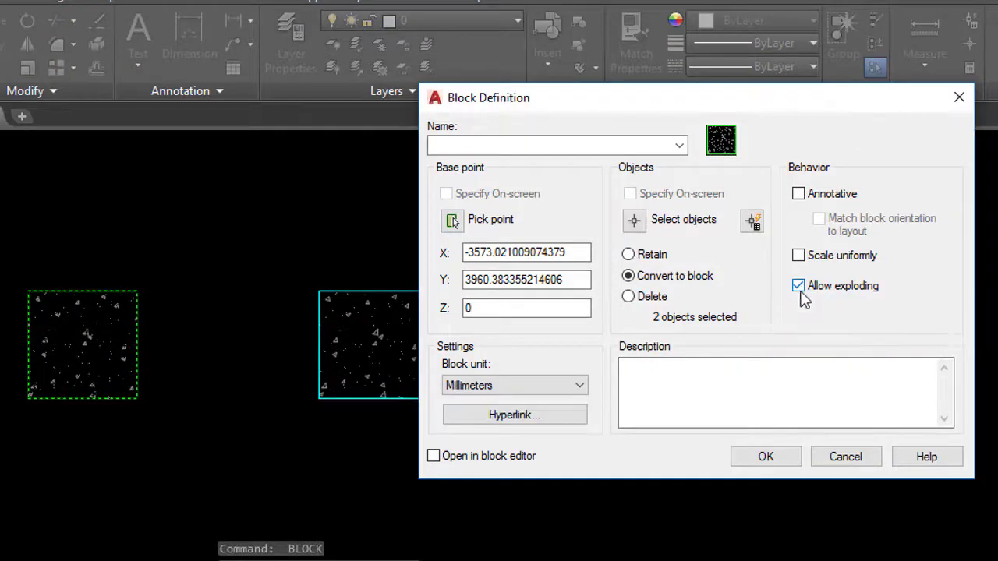
click(798, 287)
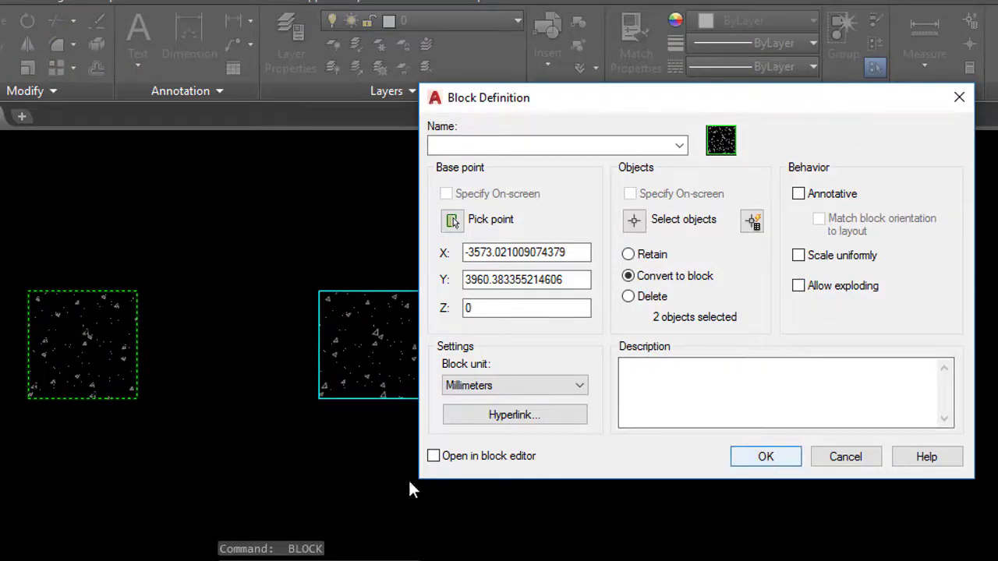
click(728, 456)
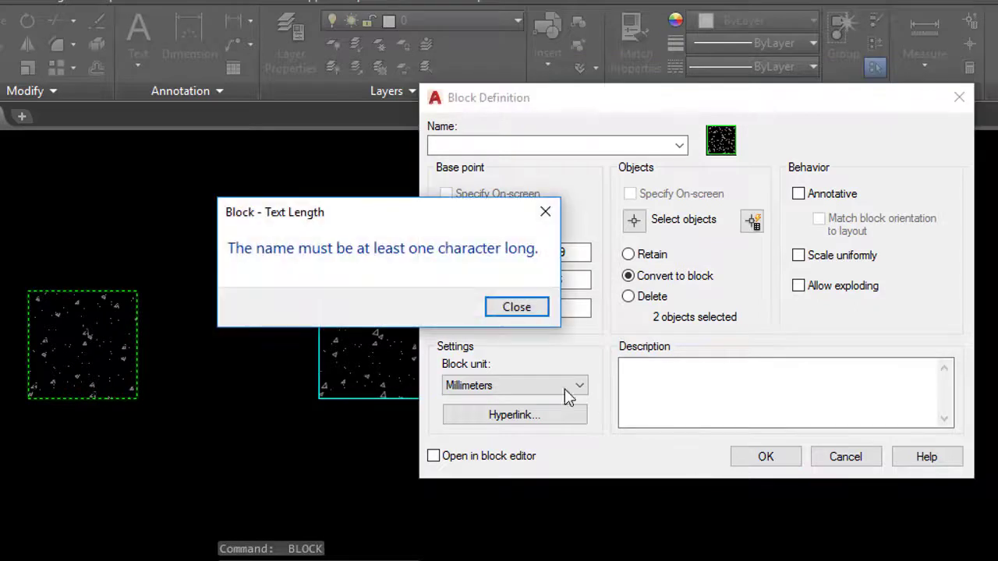
click(526, 313)
text(c4)
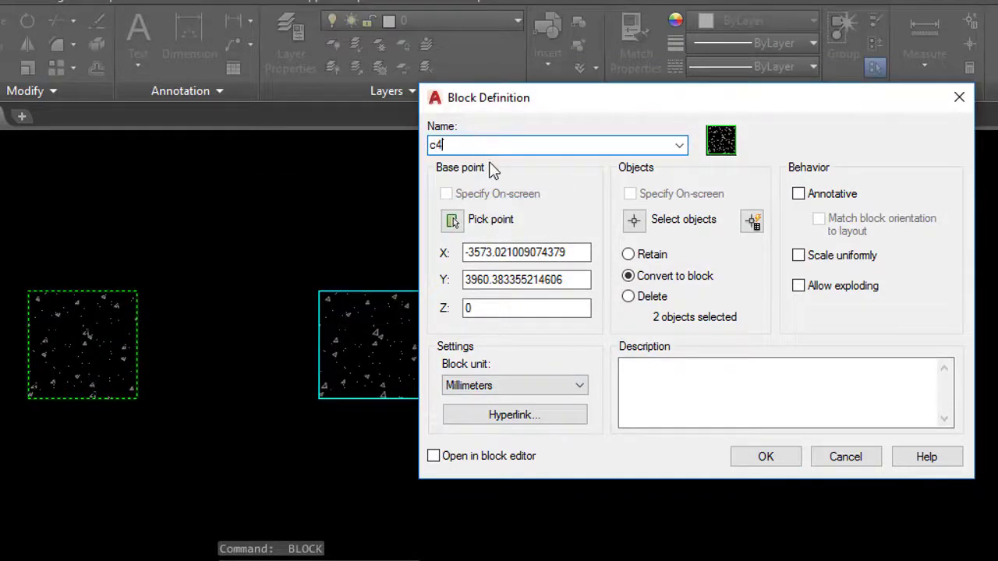
click(766, 457)
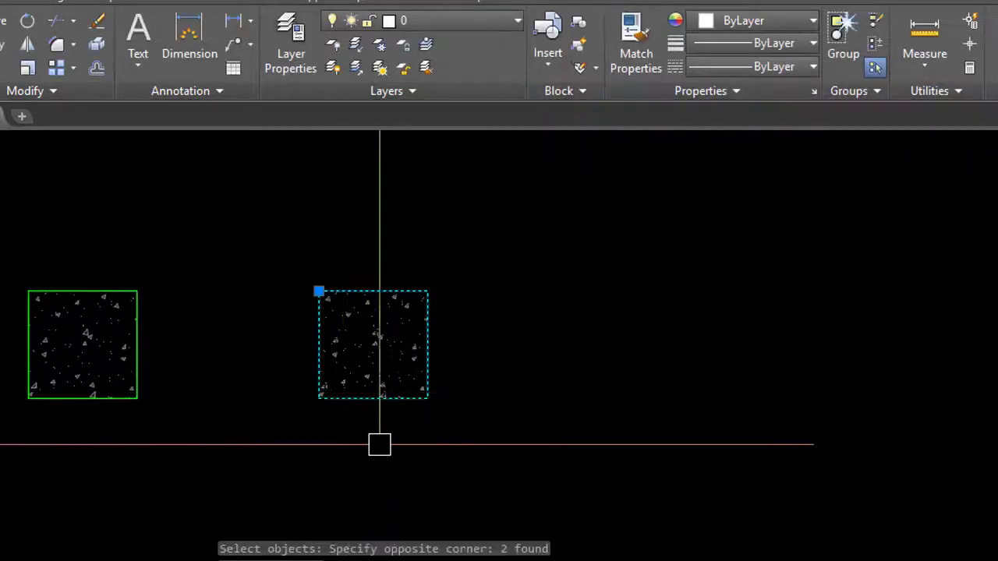
Step: Explode the cyan c3 block, then try exploding green c4, which refuses
text(x)
key(Return)
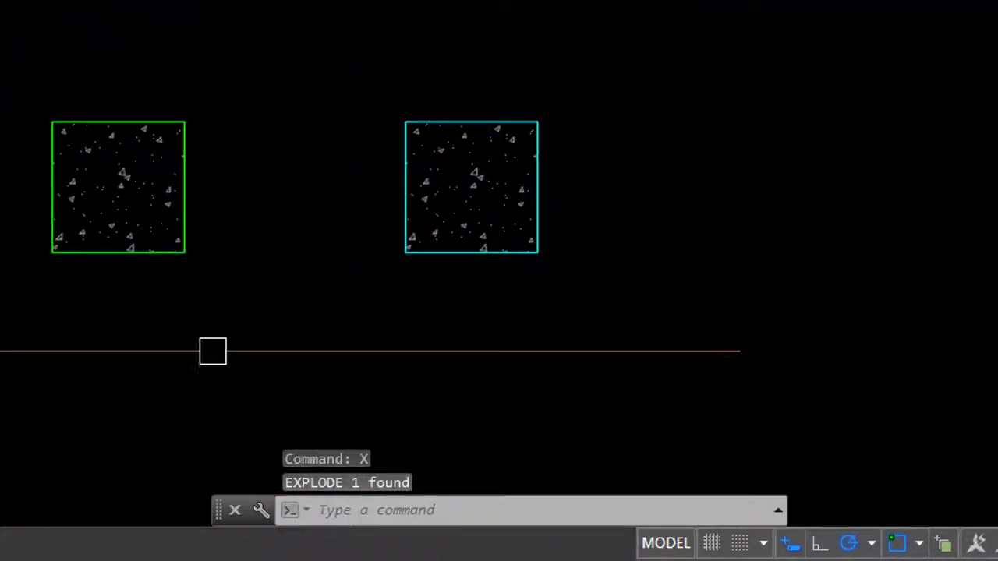
click(152, 261)
text(x)
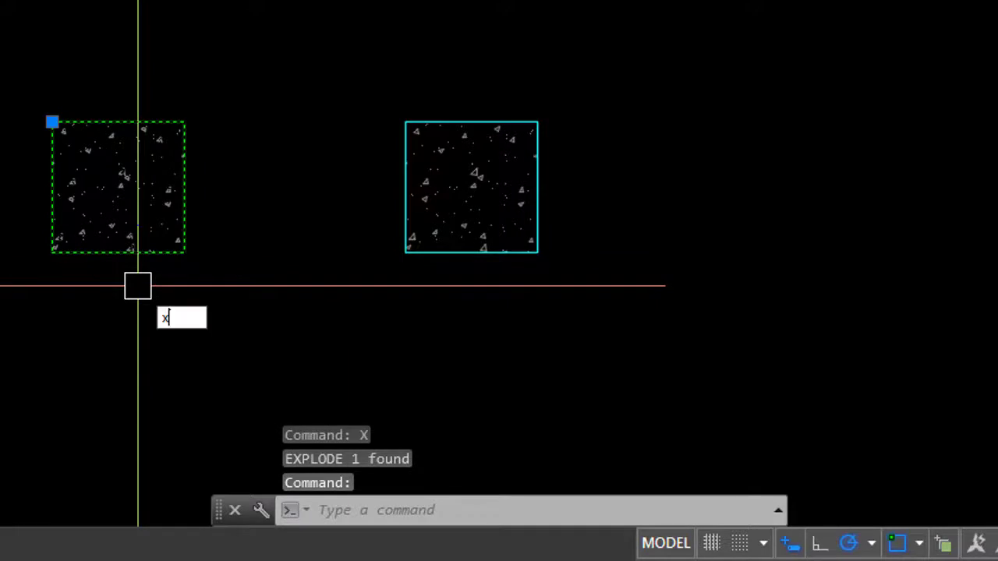
key(Return)
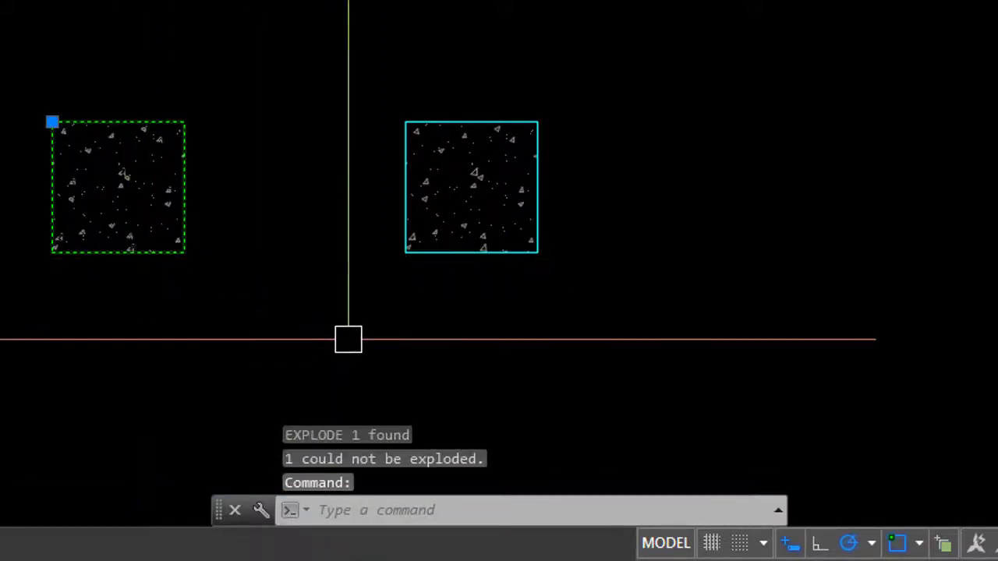
key(Escape)
Step: Choose block c3 in the Insert dialog with Explode checked
text(i)
key(Return)
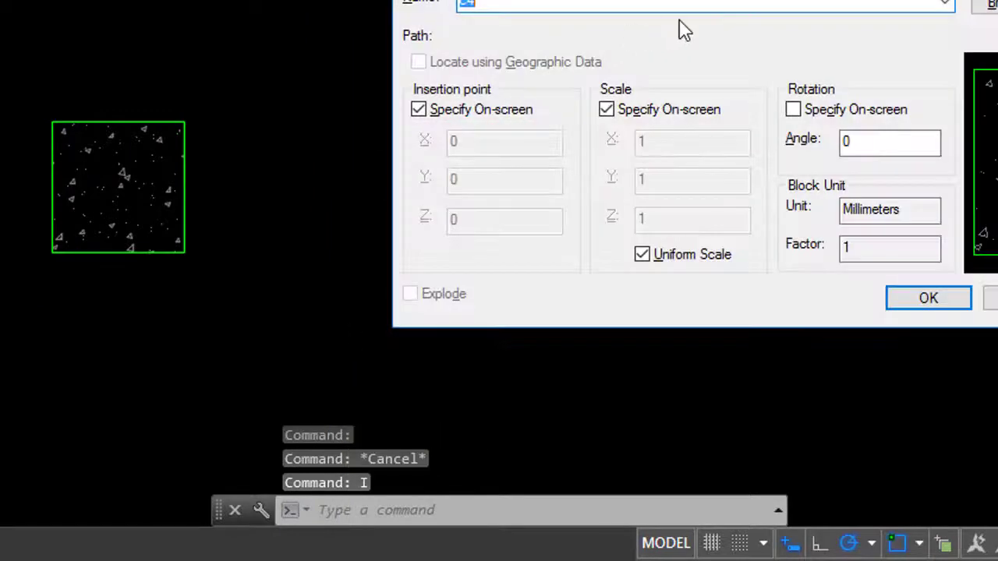
click(791, 91)
click(524, 105)
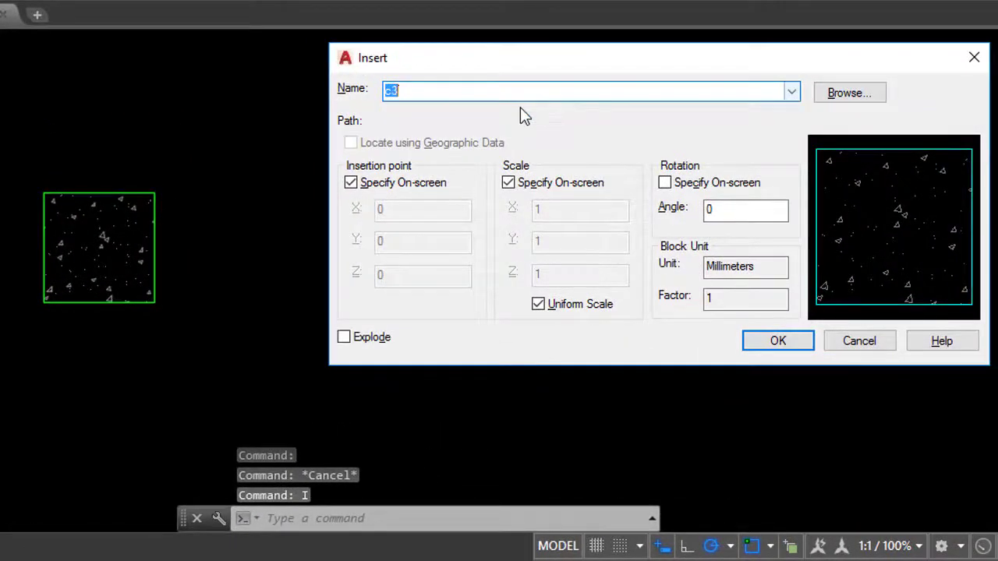
click(349, 342)
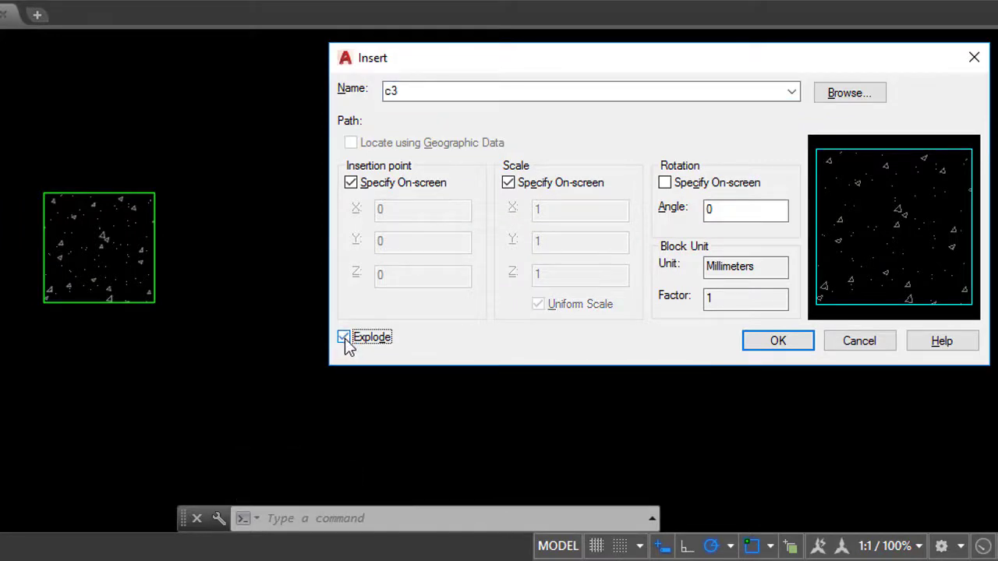
click(770, 343)
Step: Place the c3 copy right of the cyan square at scale 1, then select and deselect it
click(726, 299)
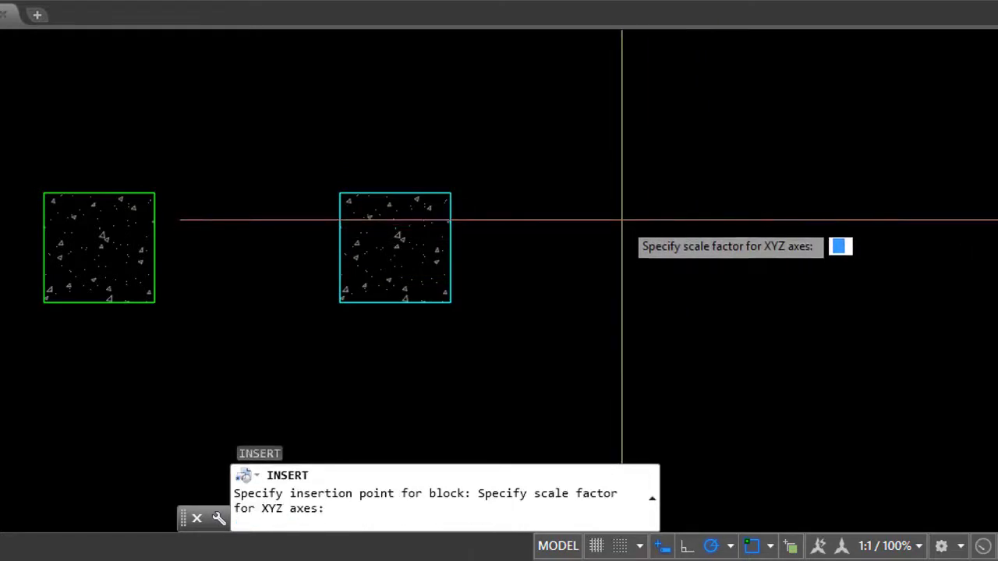
key(Return)
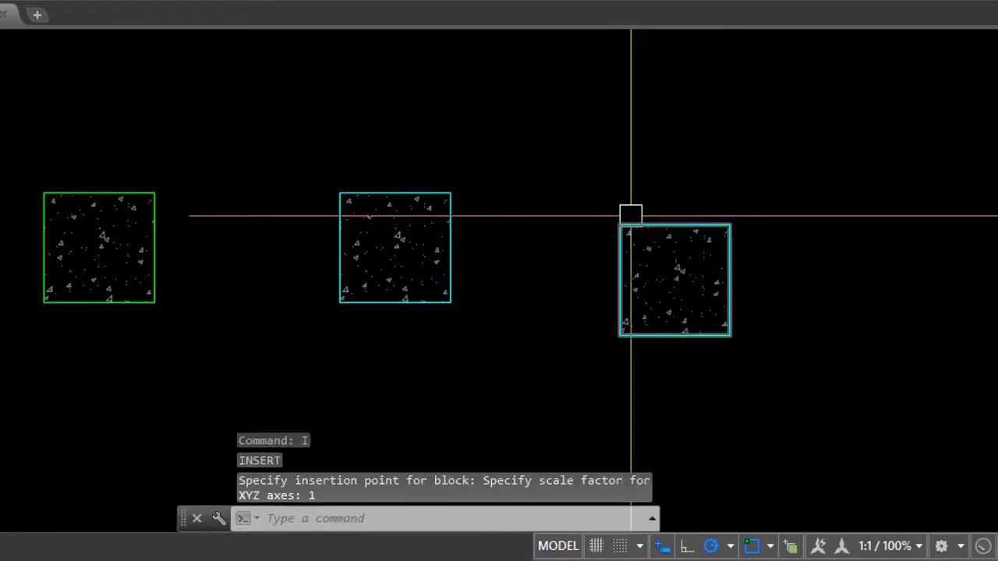
click(649, 223)
click(595, 301)
key(Escape)
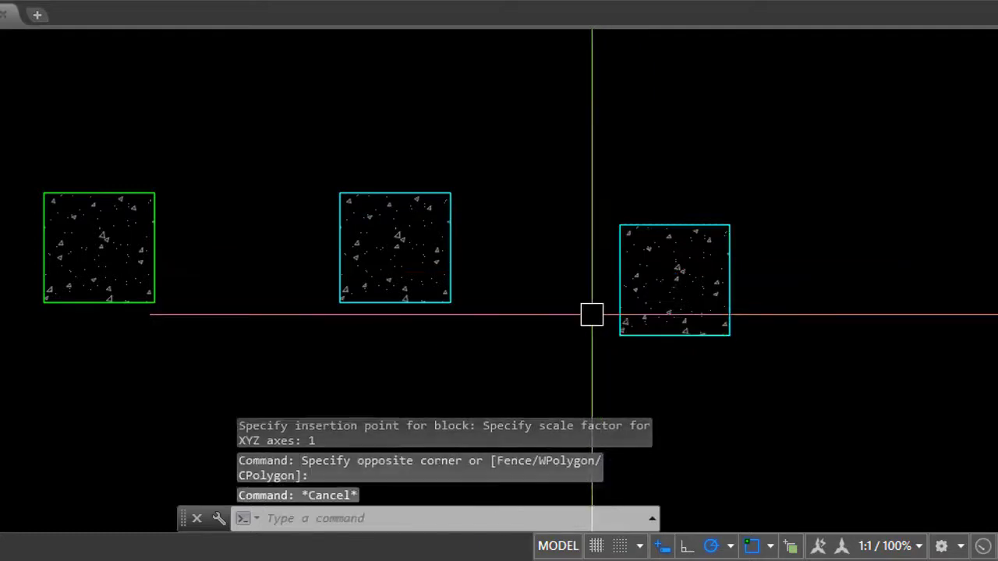
text(i)
Step: Pick block c4 in the Insert dialog, then cancel the insertion
key(Return)
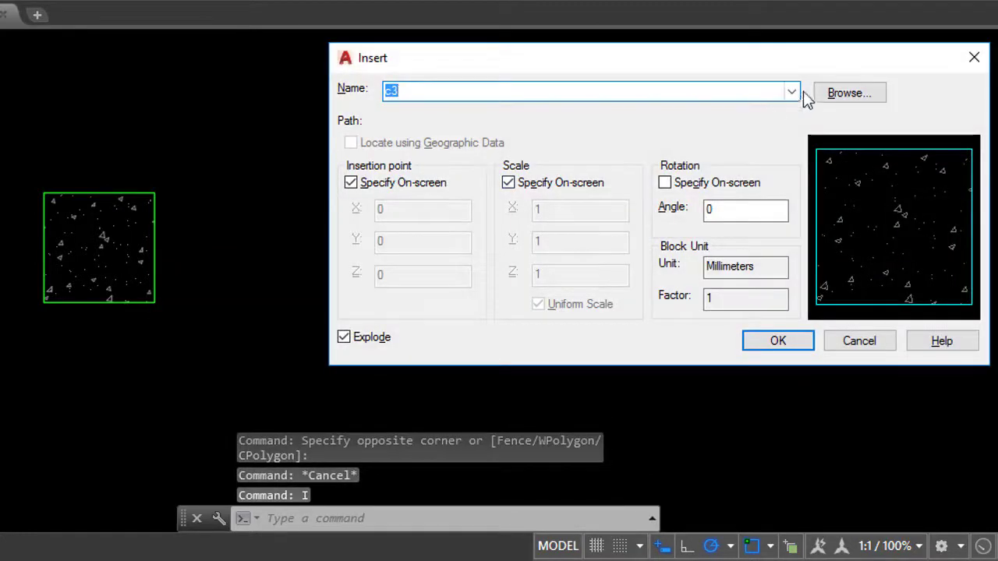
click(791, 92)
click(520, 133)
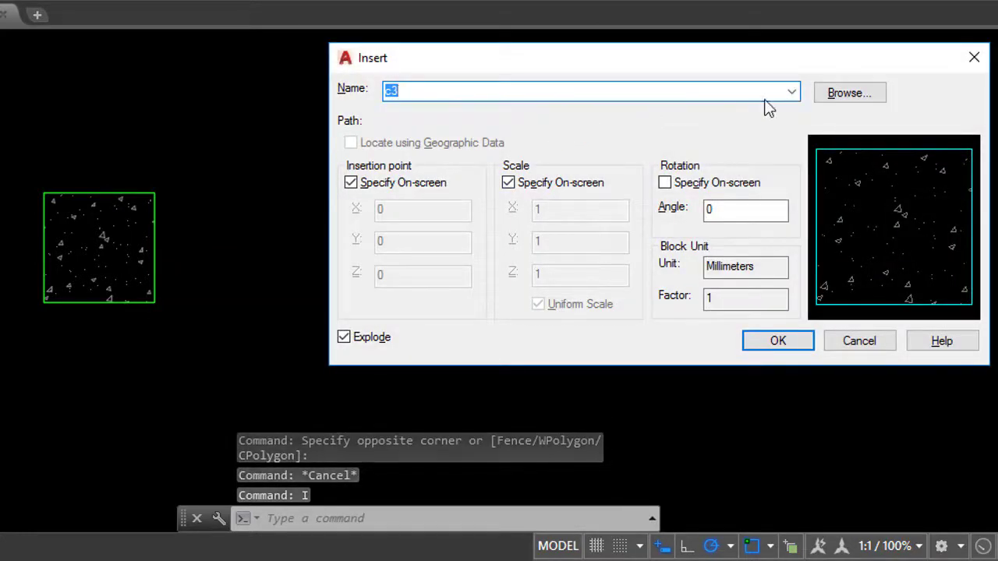
click(791, 91)
click(445, 122)
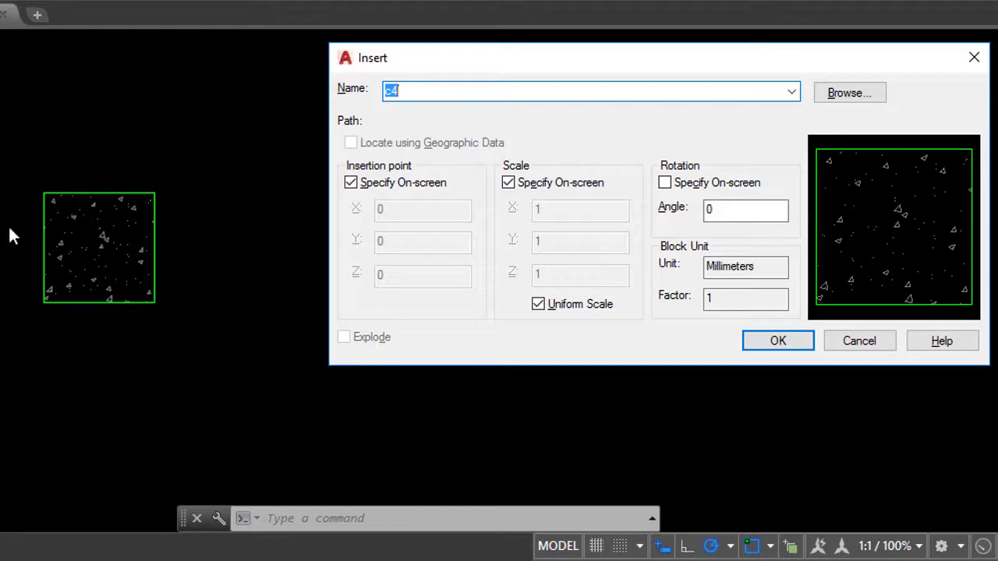
click(850, 341)
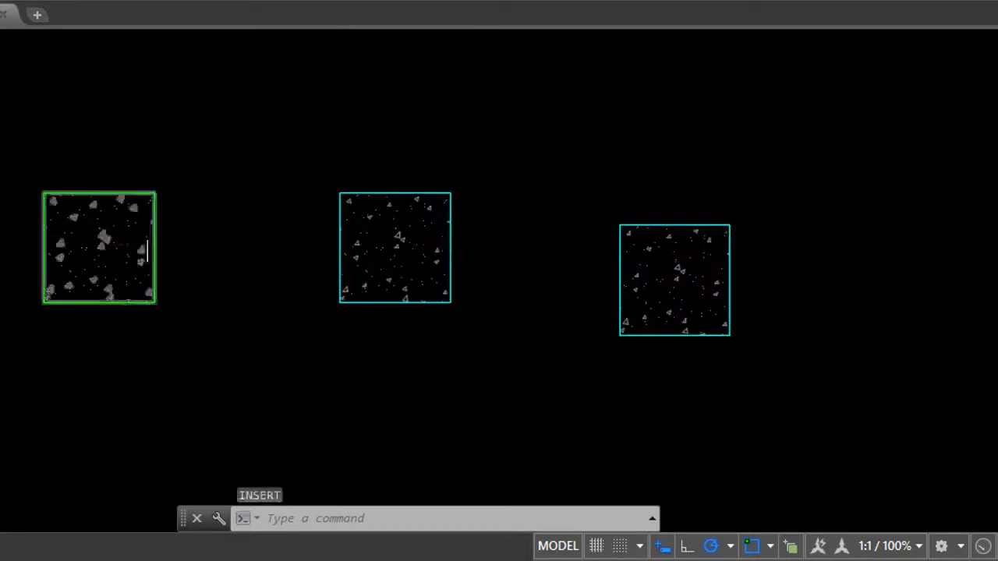
Step: Select the green c4 square on the left with a crossing window
key(Escape)
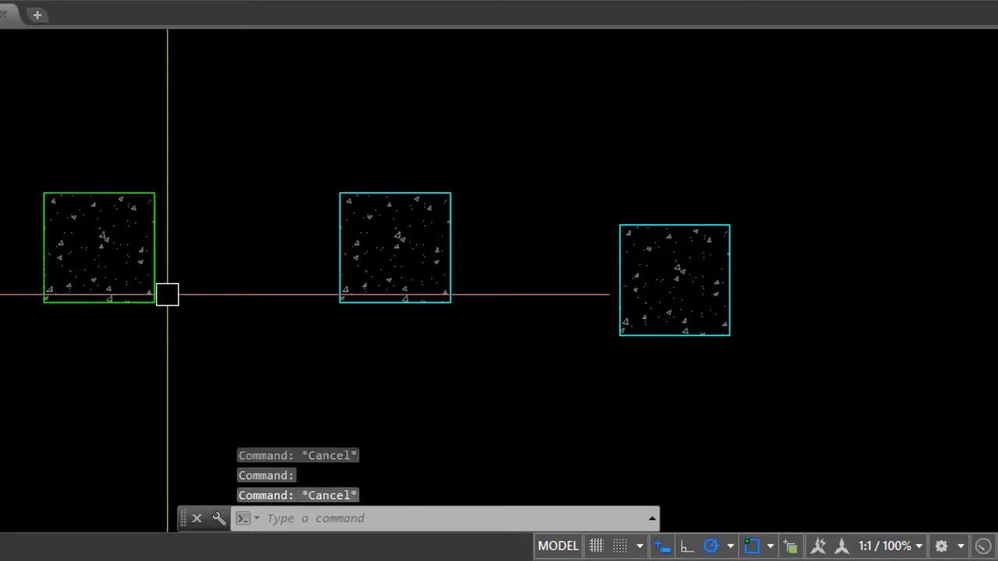
click(172, 293)
click(107, 255)
Step: Open c4 in the Block Editor, close the Block Authoring Palettes and return to the Home tab
right_click(108, 256)
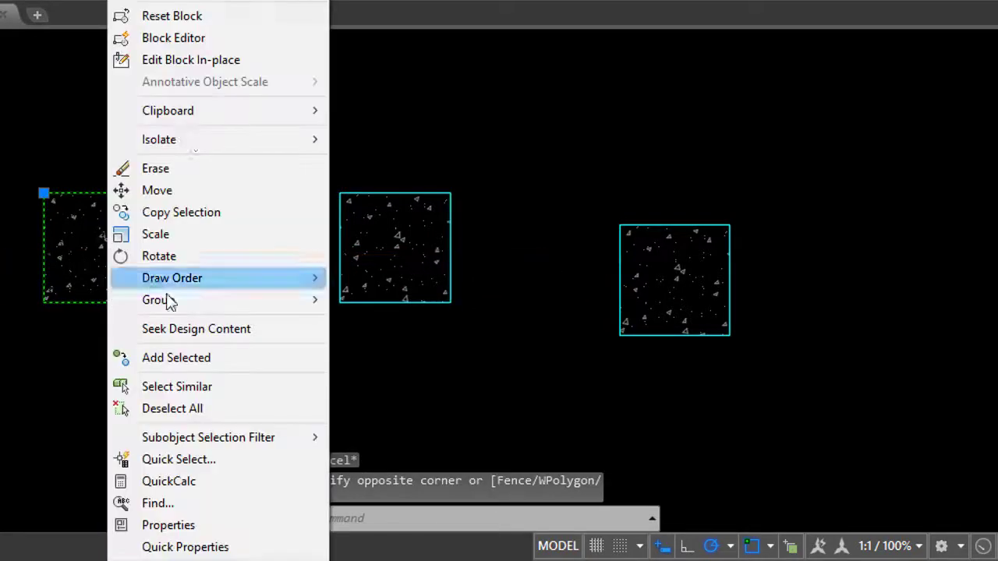
click(187, 37)
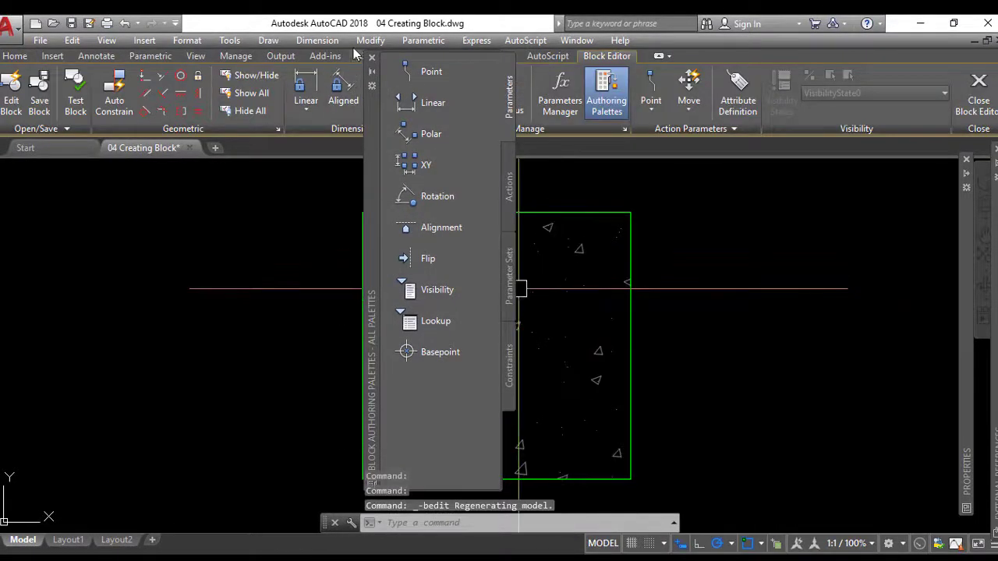
click(372, 58)
click(365, 55)
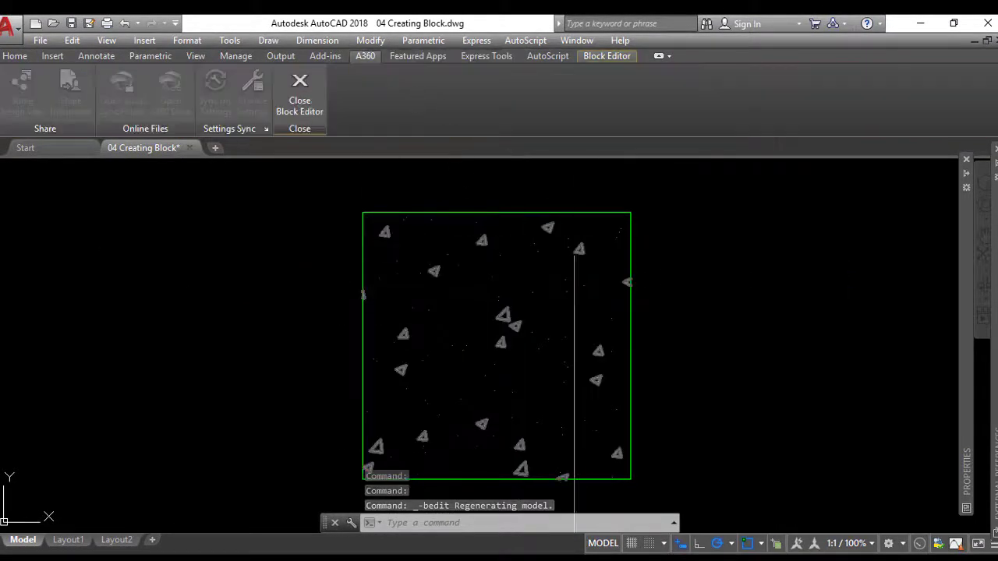
click(18, 57)
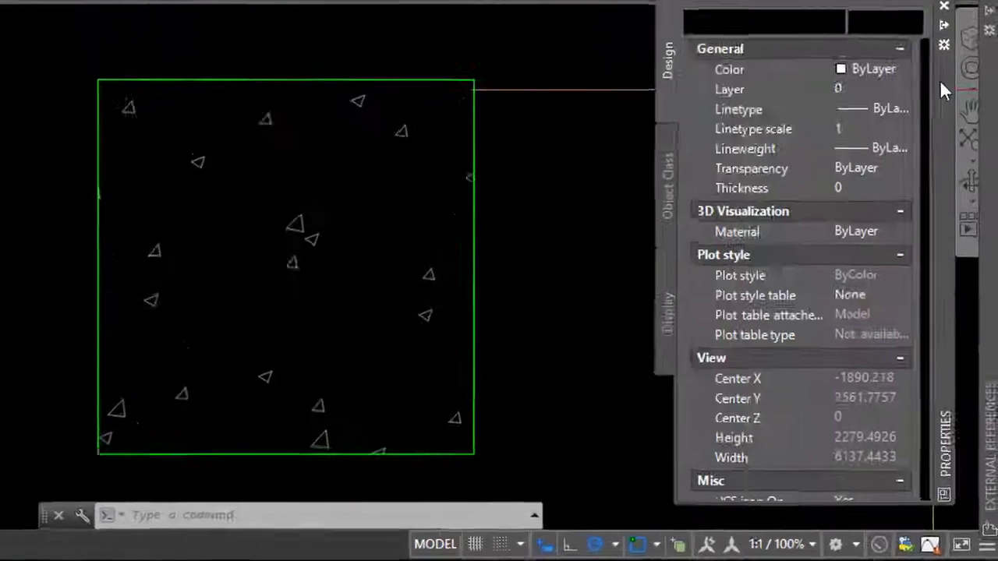
mouse_move(967, 472)
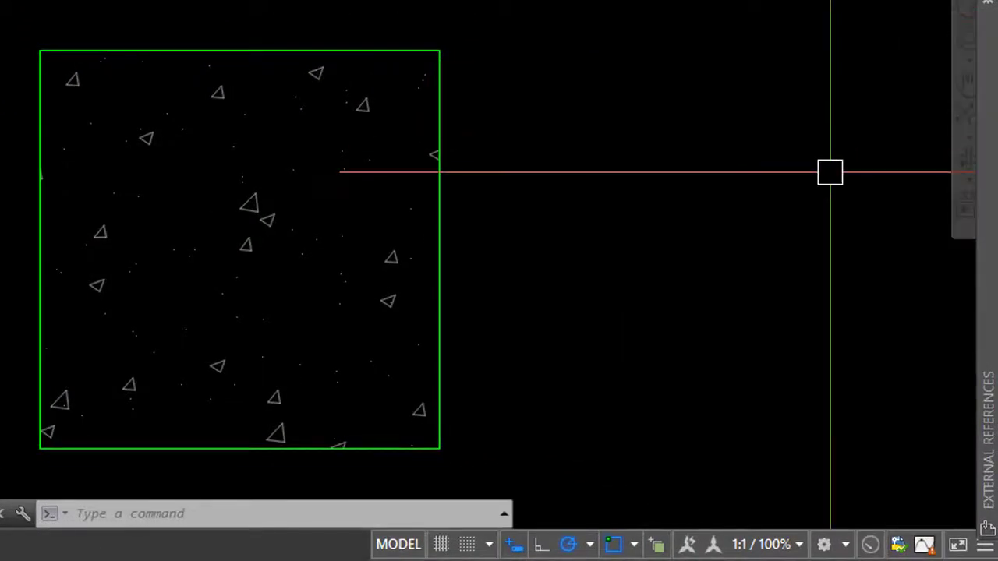
Step: In the block's Properties, set Allow exploding to Yes and keep Scale uniformly at No
key(ctrl+1)
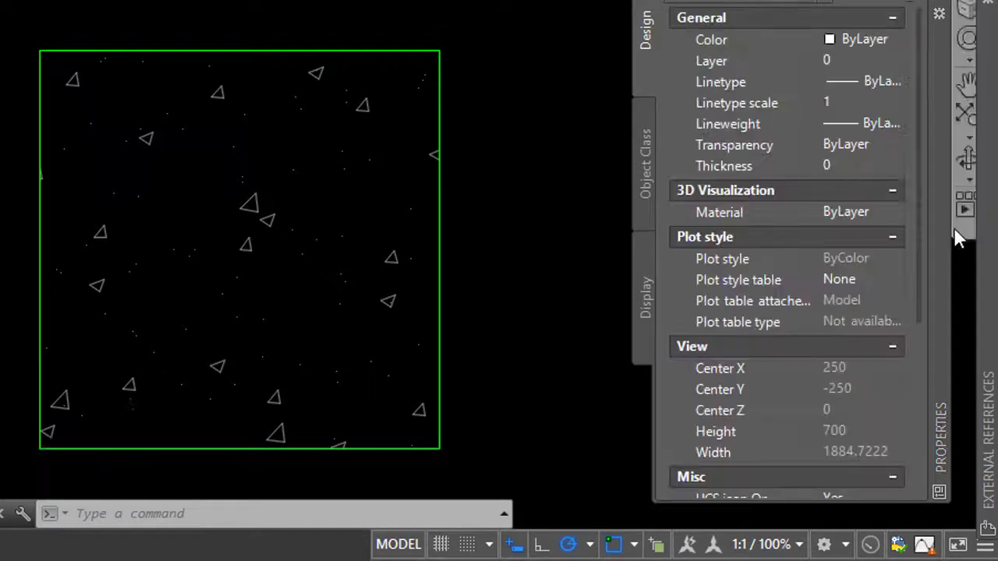
drag(921, 232, 934, 459)
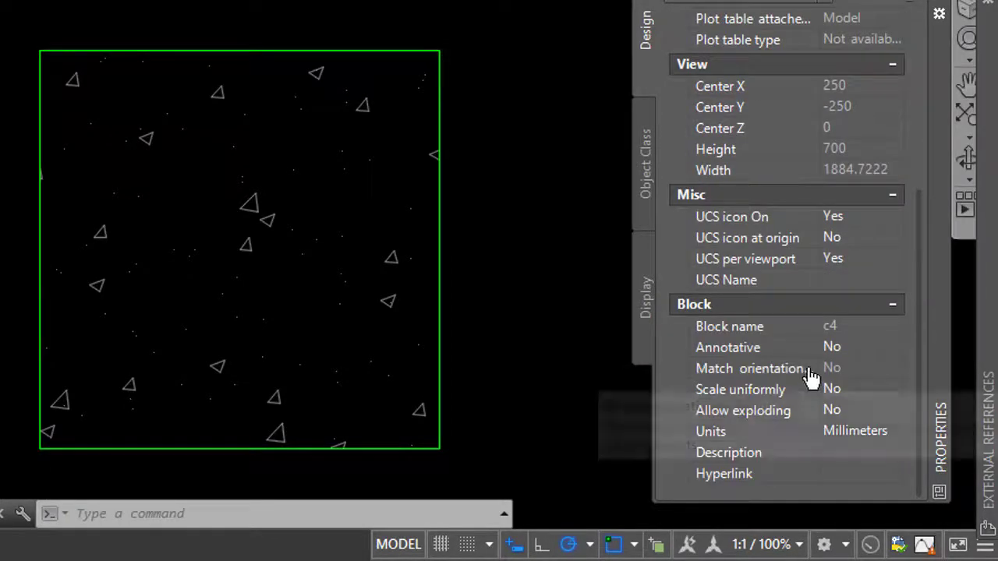
click(850, 413)
click(849, 432)
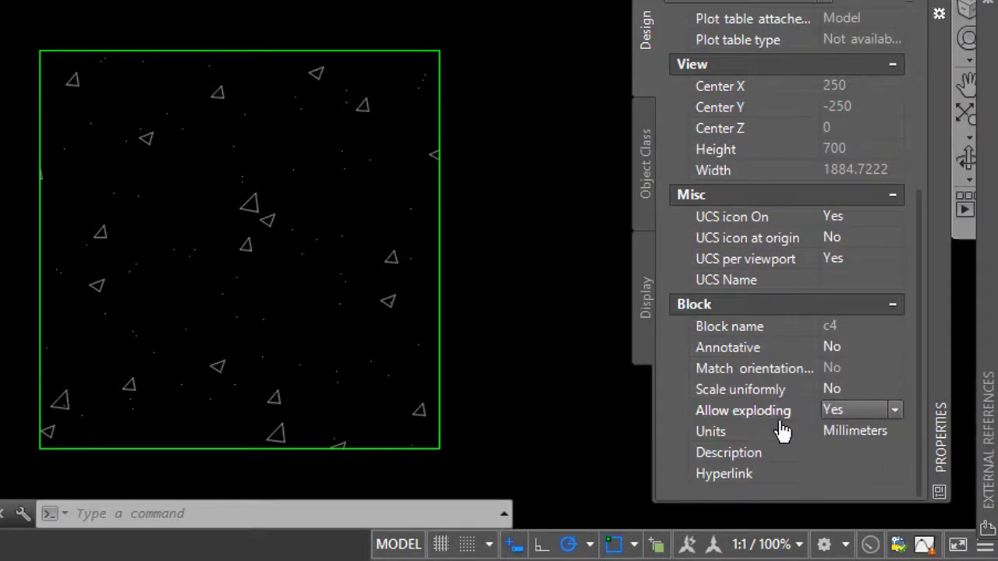
click(849, 393)
click(850, 393)
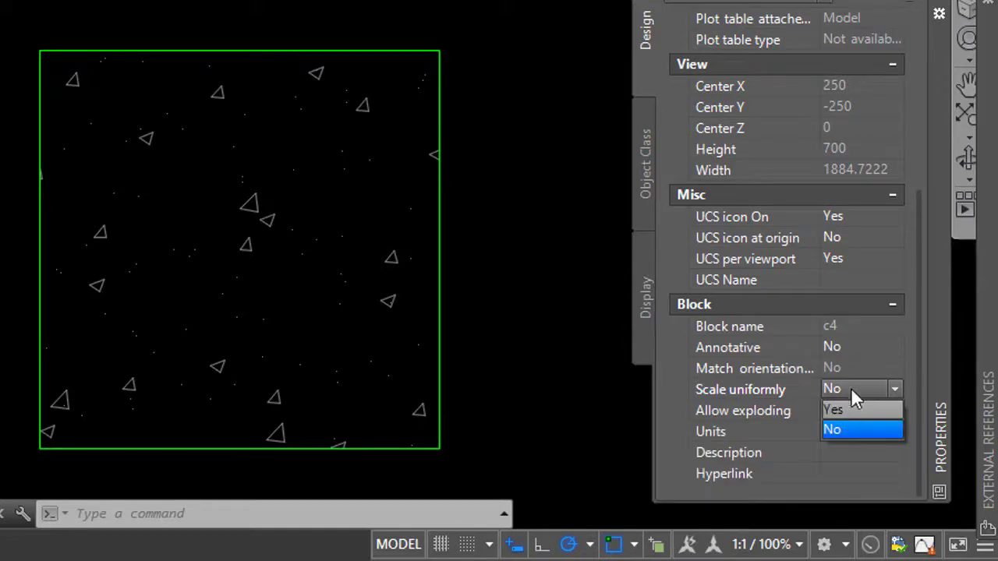
click(851, 387)
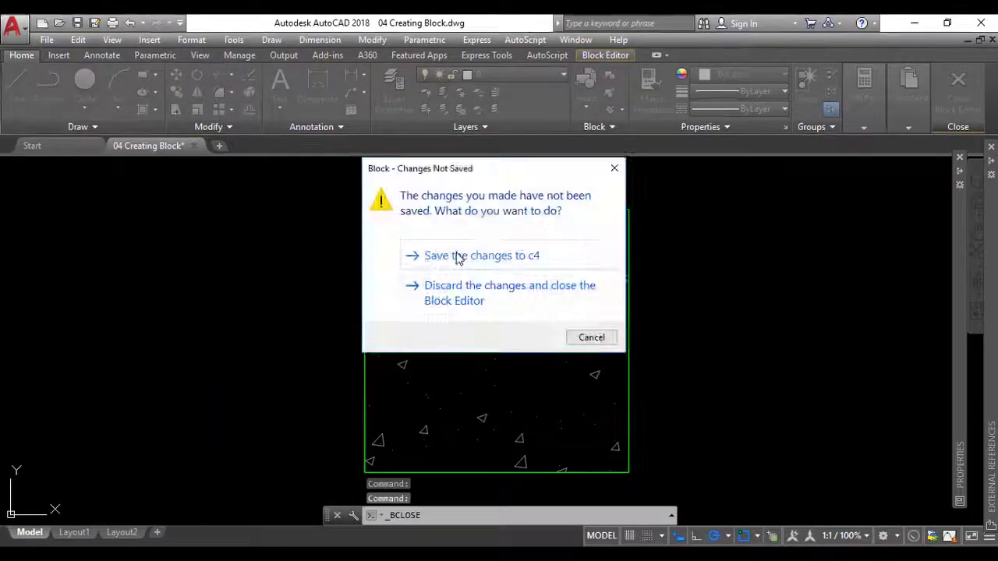
Step: Save the block edits and explode the green c4 square on the left
click(458, 256)
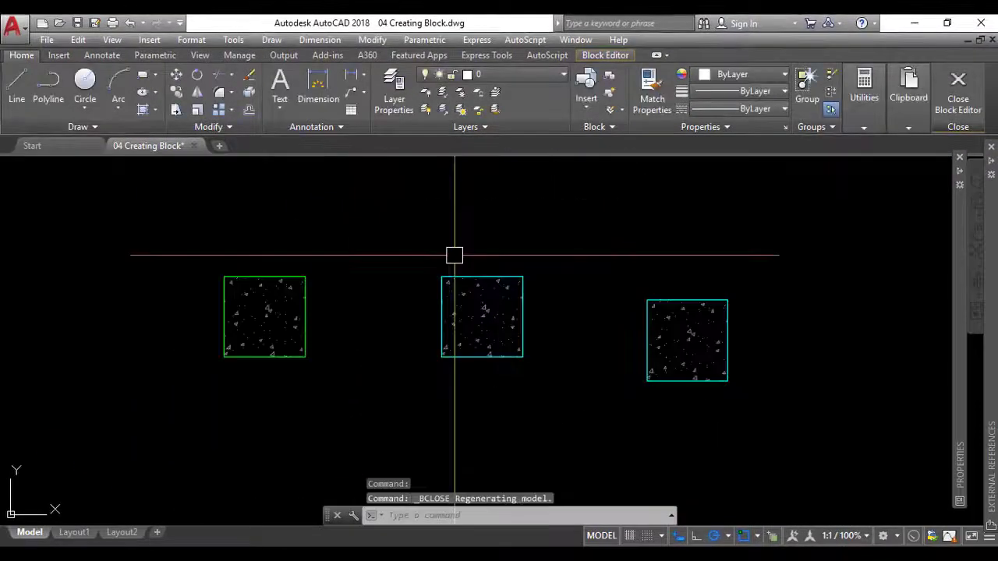
click(306, 318)
text(x)
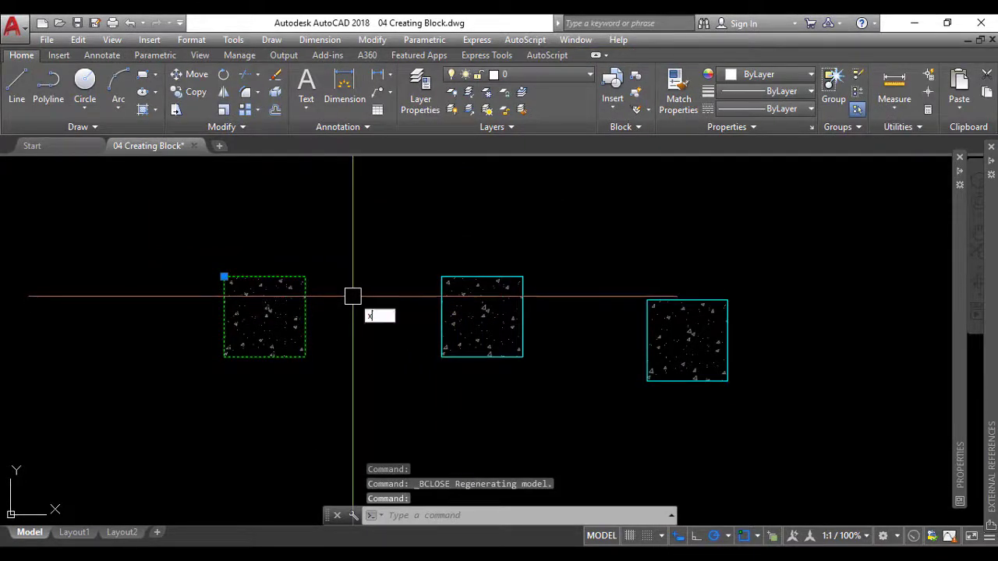
key(Return)
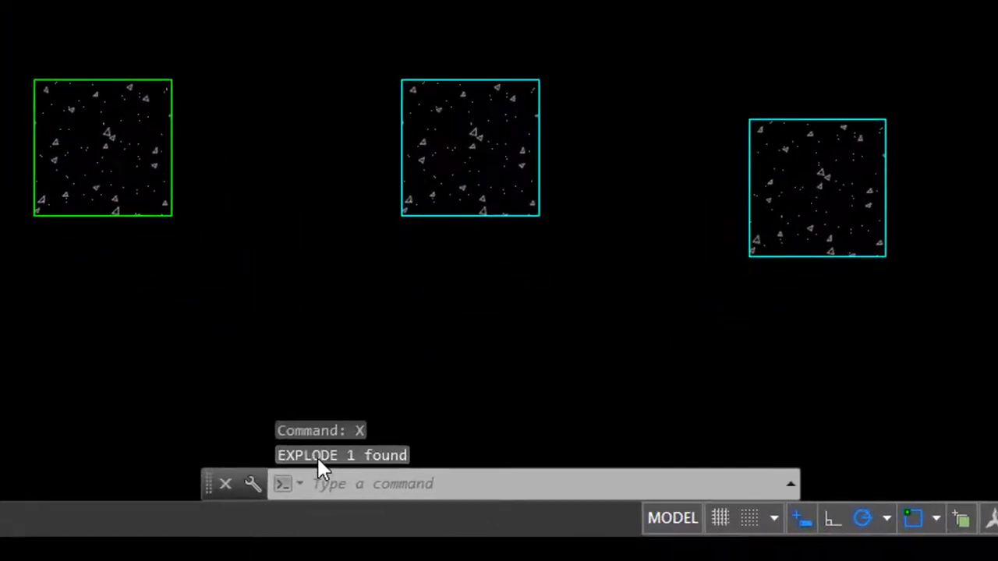
Step: Clear the selection and reopen the Insert dialog with the I alias
click(332, 325)
click(315, 199)
text(i)
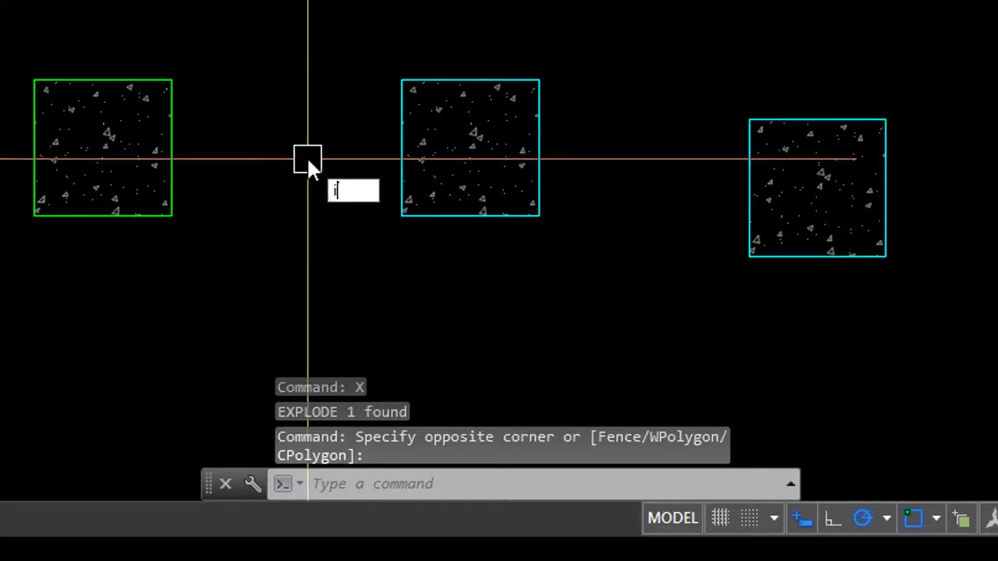
key(Return)
Step: Choose block c4 in the Insert dialog with Explode ticked
click(767, 76)
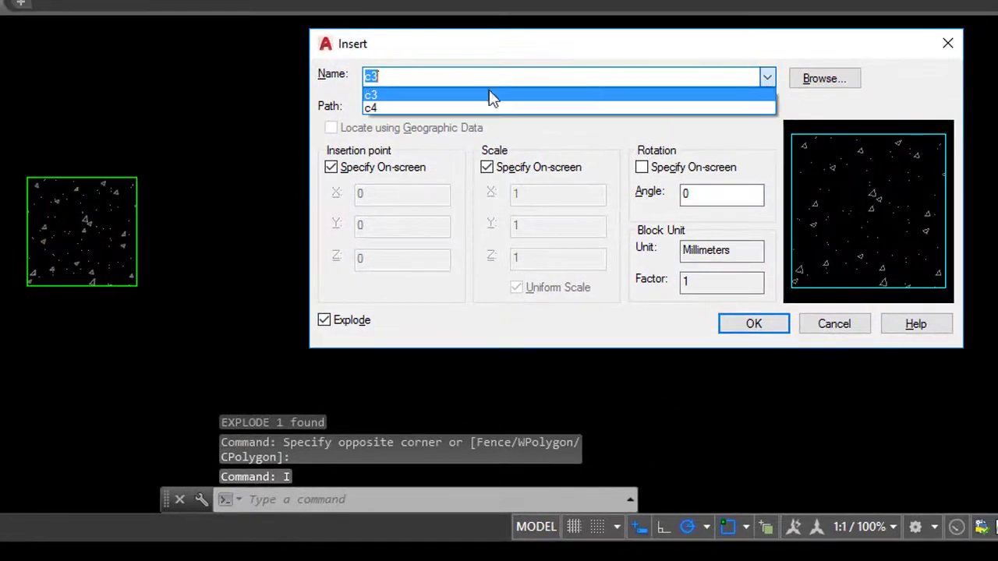
click(377, 107)
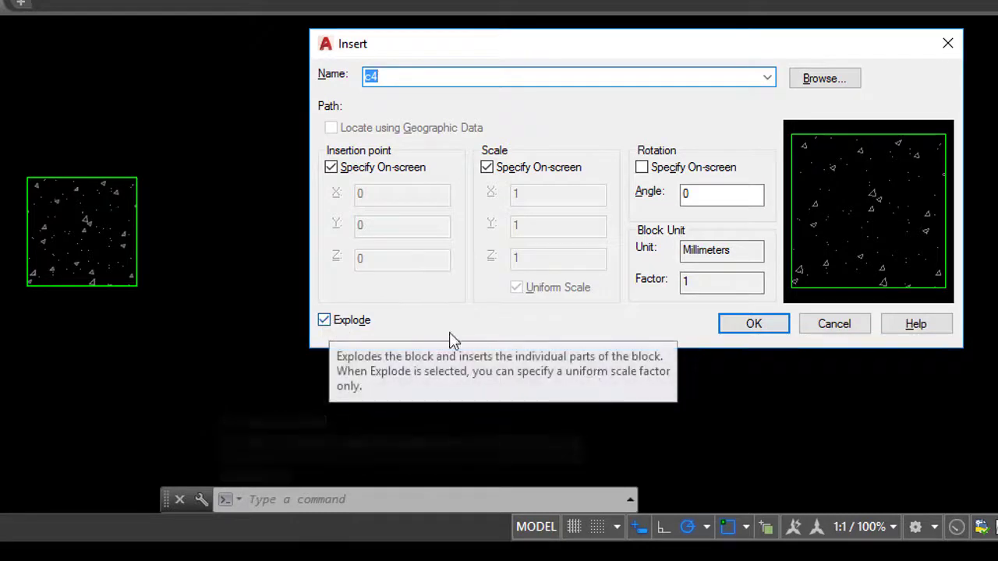
click(323, 322)
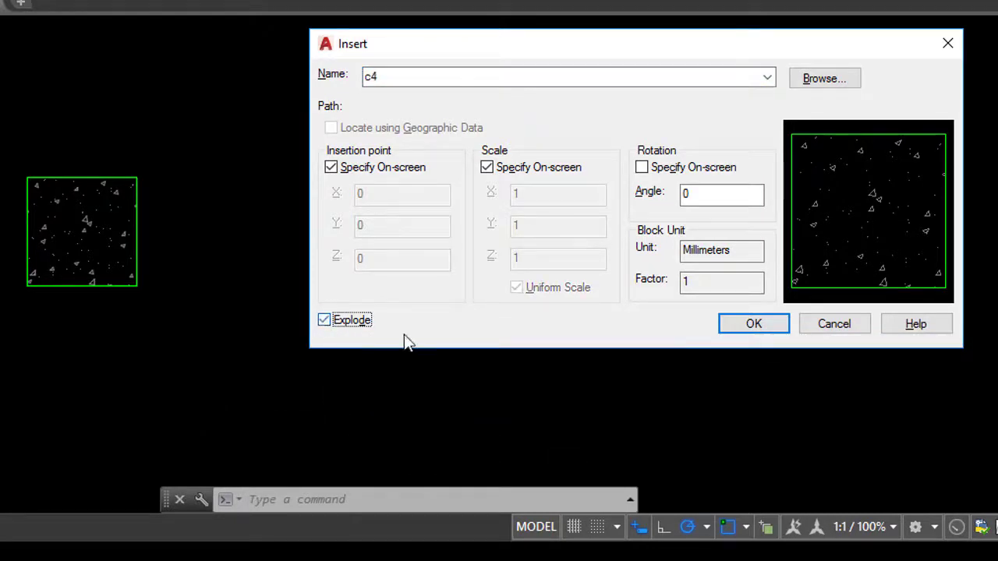
click(738, 330)
Step: Place the c4 square below the other three at scale factor 1
click(702, 318)
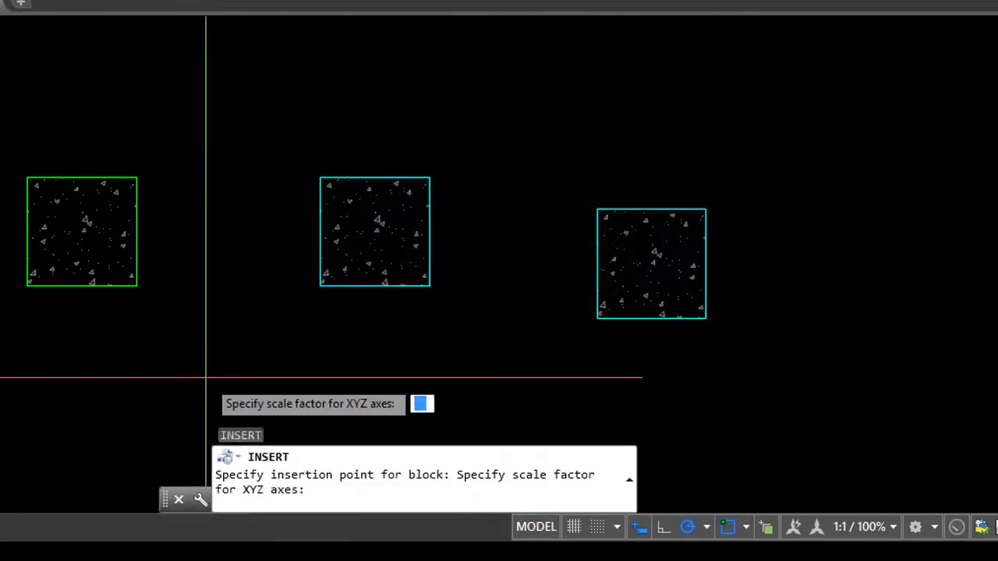
text(1)
key(Return)
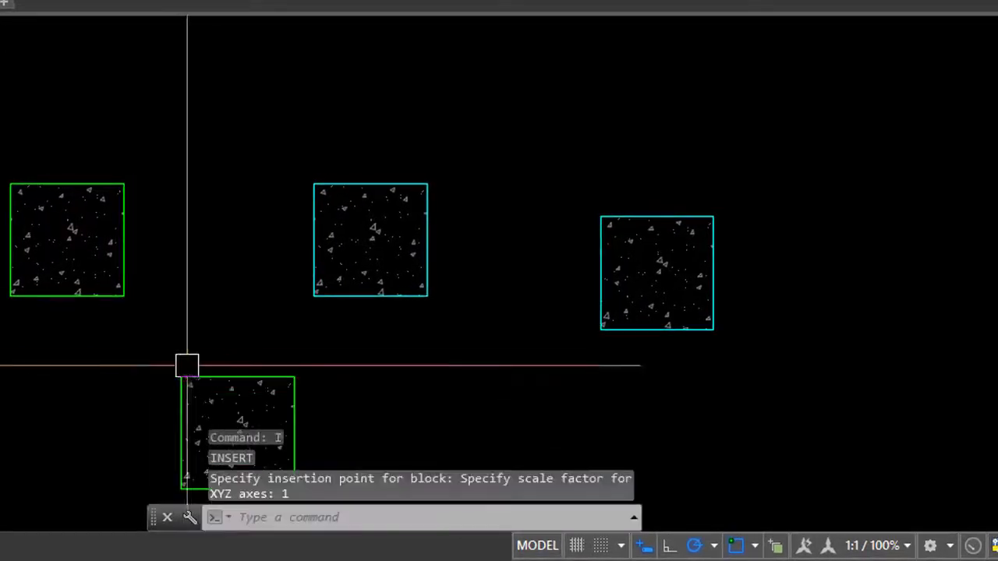
click(260, 401)
key(Escape)
scroll(497, 111, down, 4)
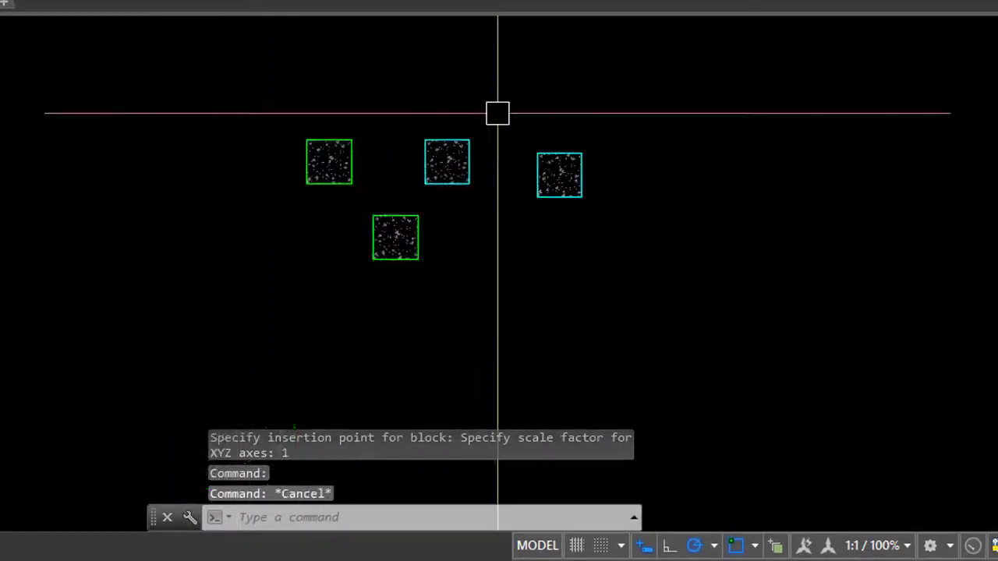
scroll(425, 204, up, 4)
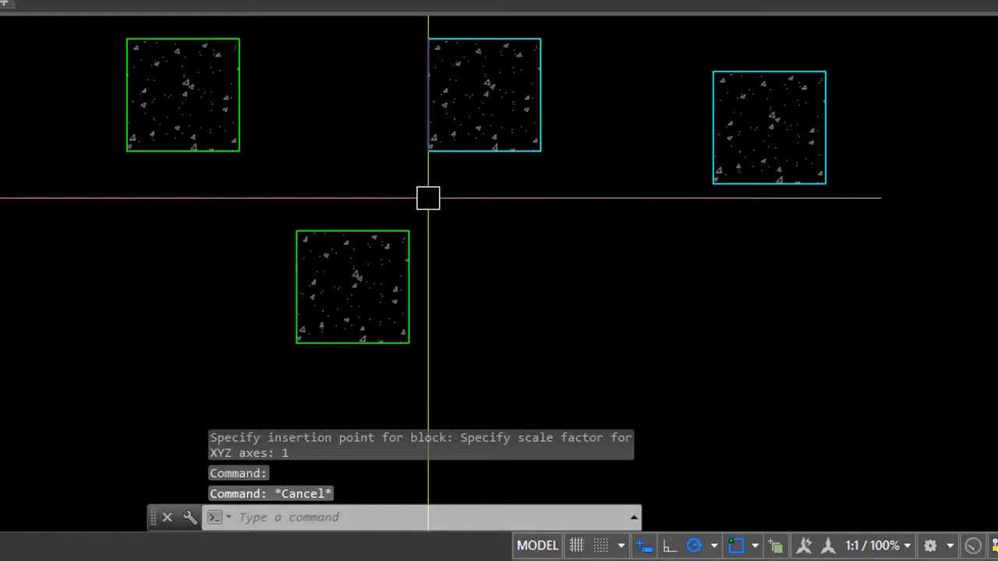